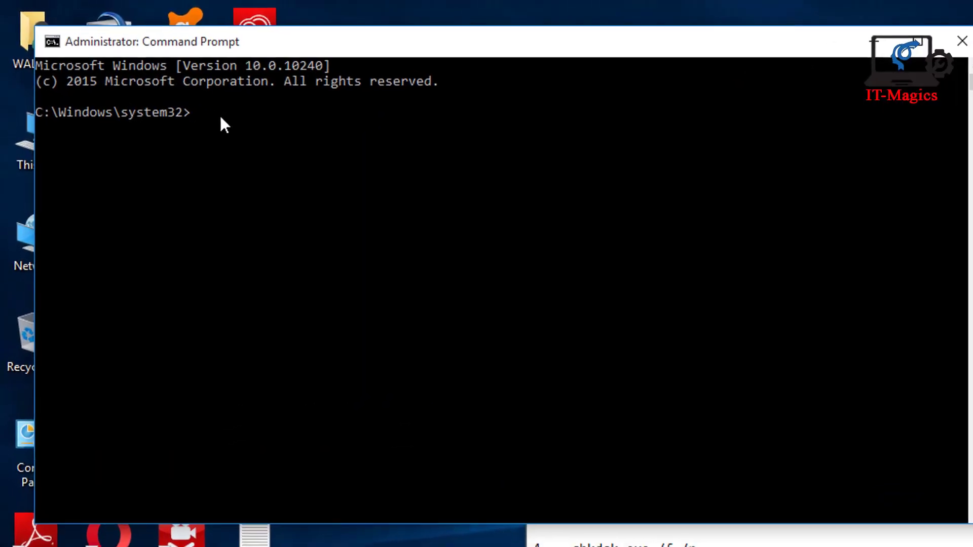
# - Run net.exe stop "Windows search" to stop Windows Search, then close the admin console
pyautogui.write('net.exe stop "Windows search"')
pyautogui.press('Return')
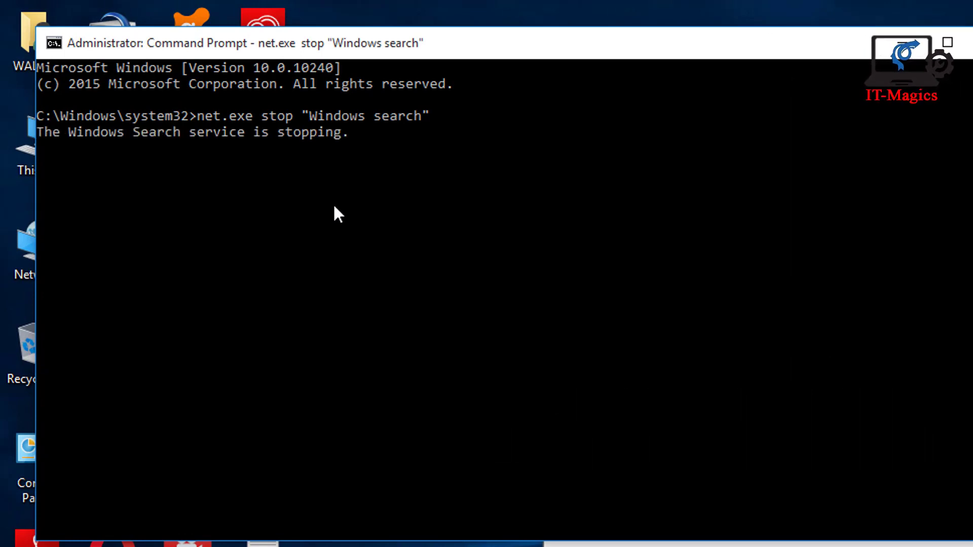
pyautogui.press('Return')
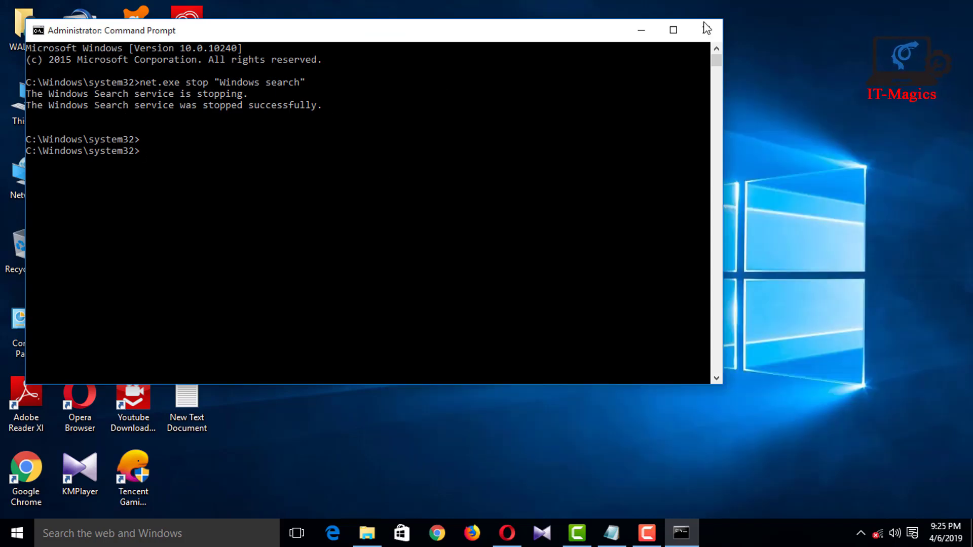
pyautogui.click(707, 29)
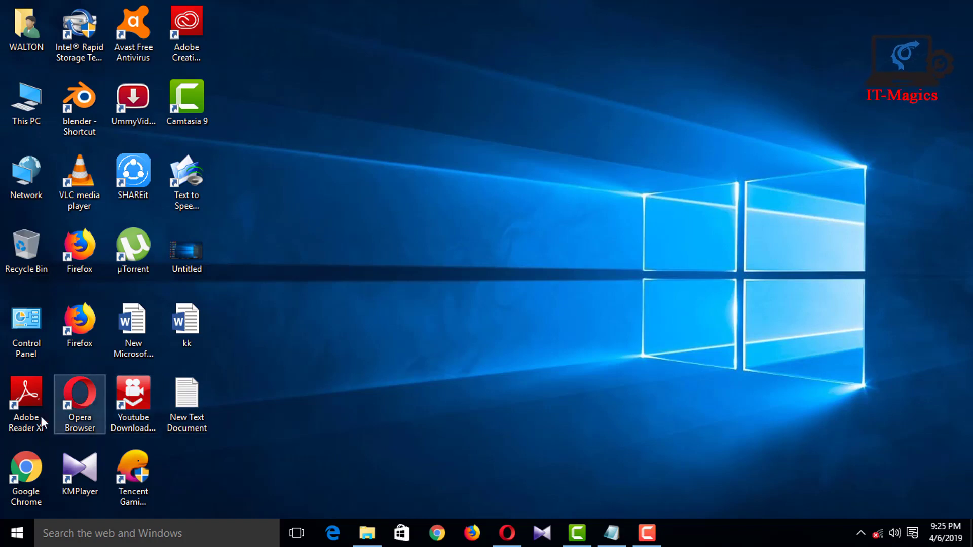
# - Open the Run dialog from the Start context menu and clear its prefilled entry
pyautogui.rightClick(17, 535)
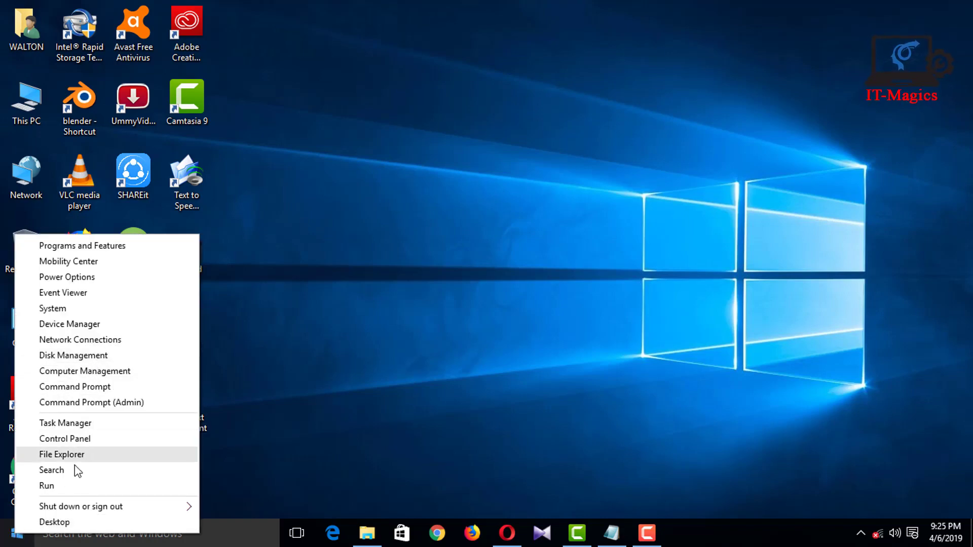
pyautogui.click(53, 487)
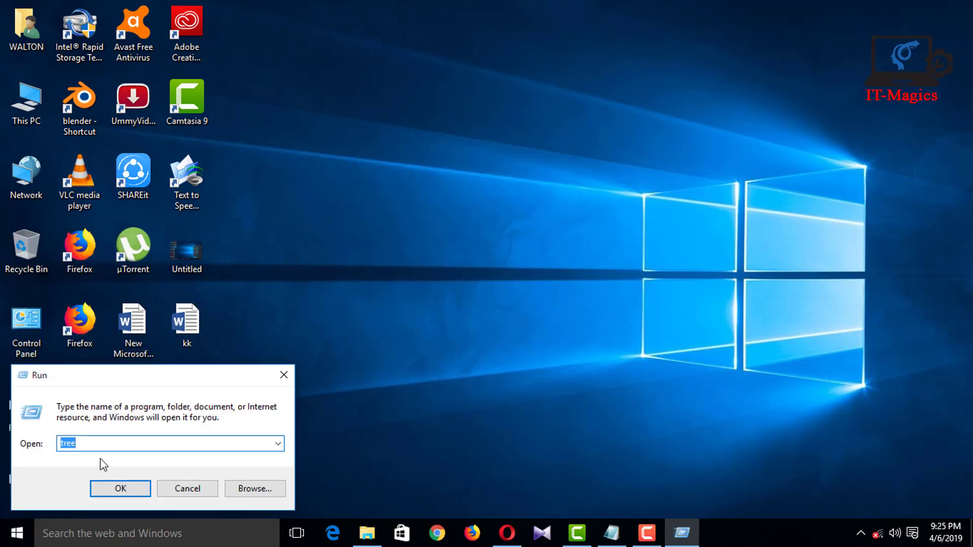
pyautogui.click(81, 444)
pyautogui.press('BackSpace')
pyautogui.press('BackSpace')
pyautogui.press('BackSpace')
pyautogui.press('BackSpace')
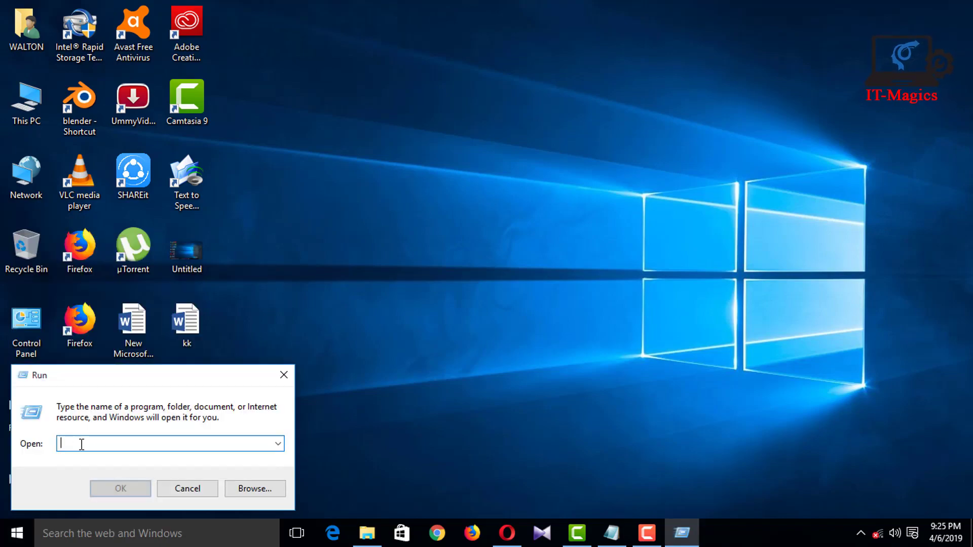
# - Copy services.msc from the Notepad notes into Run and launch the Services console
pyautogui.click(609, 537)
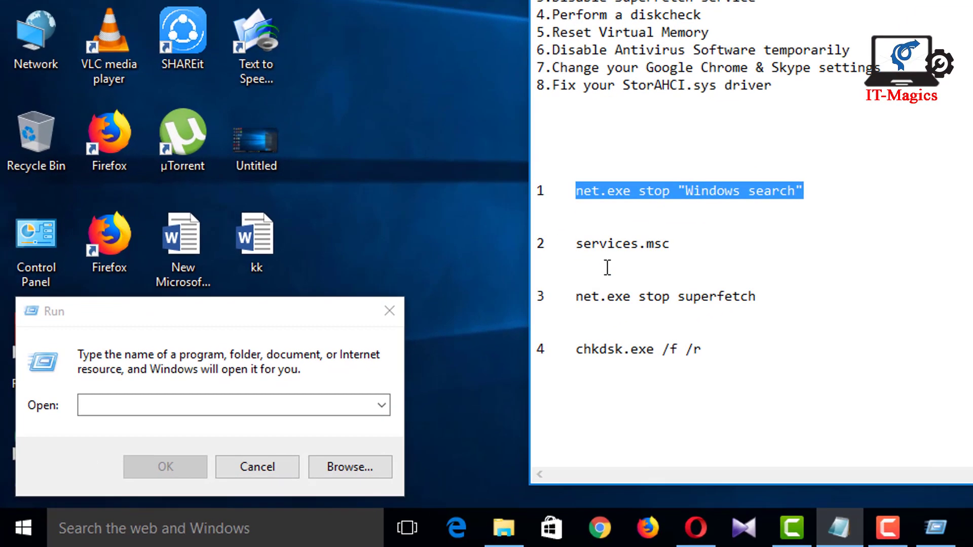
pyautogui.doubleClick(429, 327)
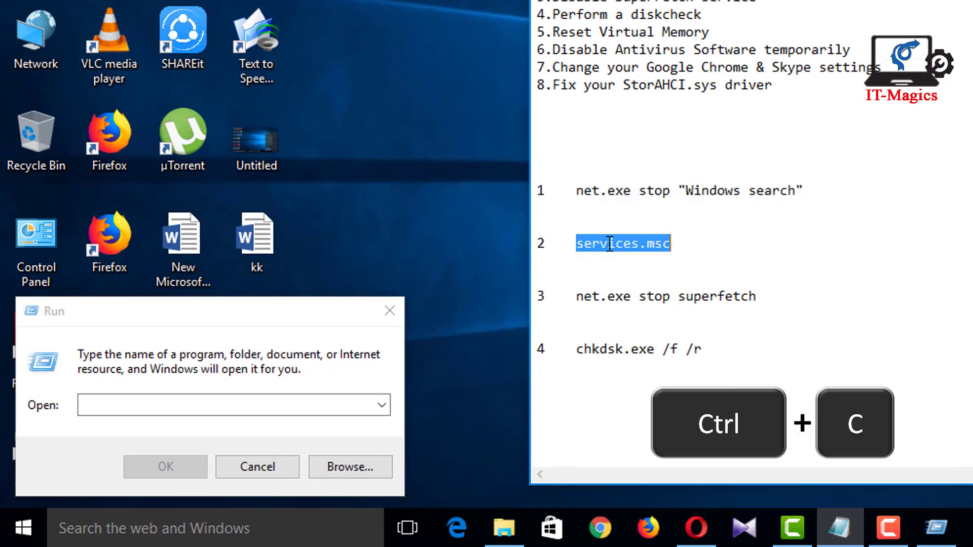
pyautogui.rightClick(610, 244)
pyautogui.click(700, 37)
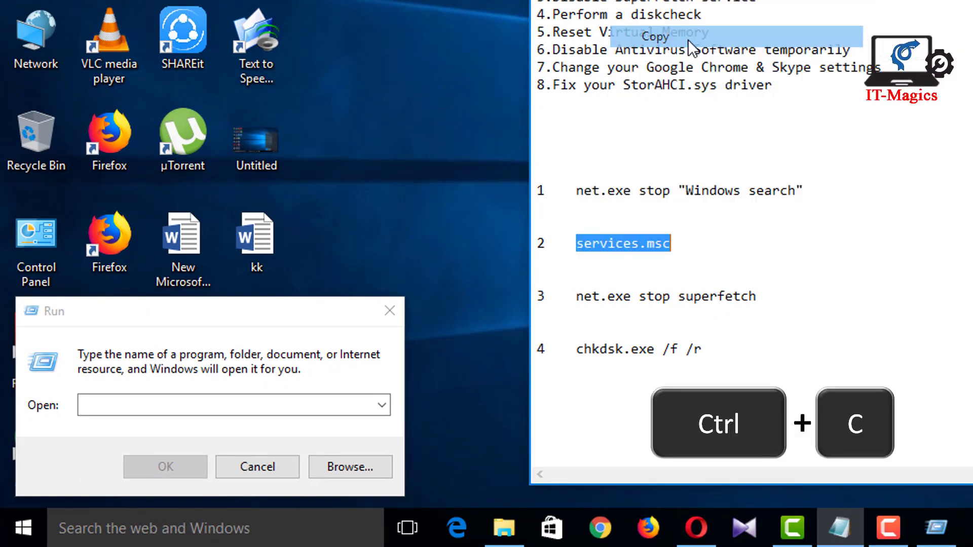
pyautogui.click(206, 410)
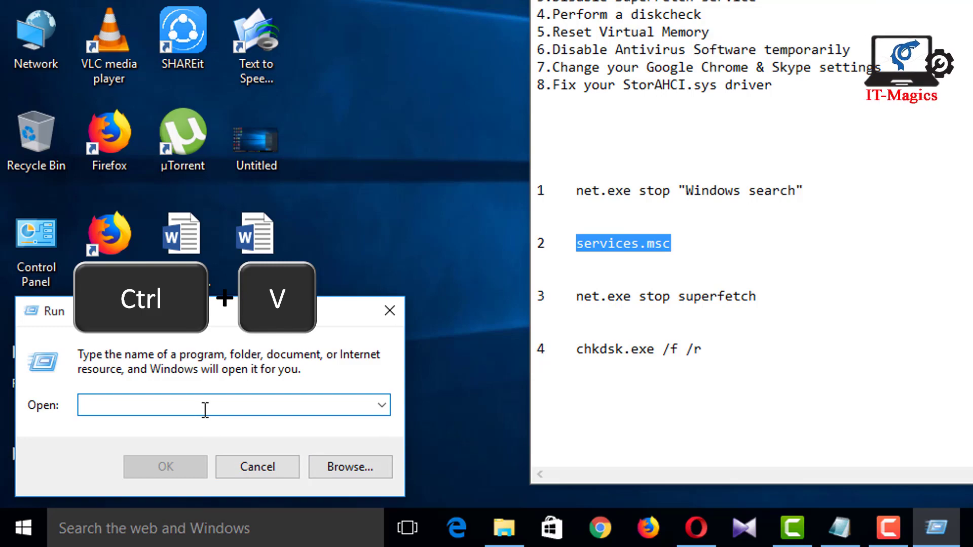
pyautogui.hotkey('ctrl', 'v')
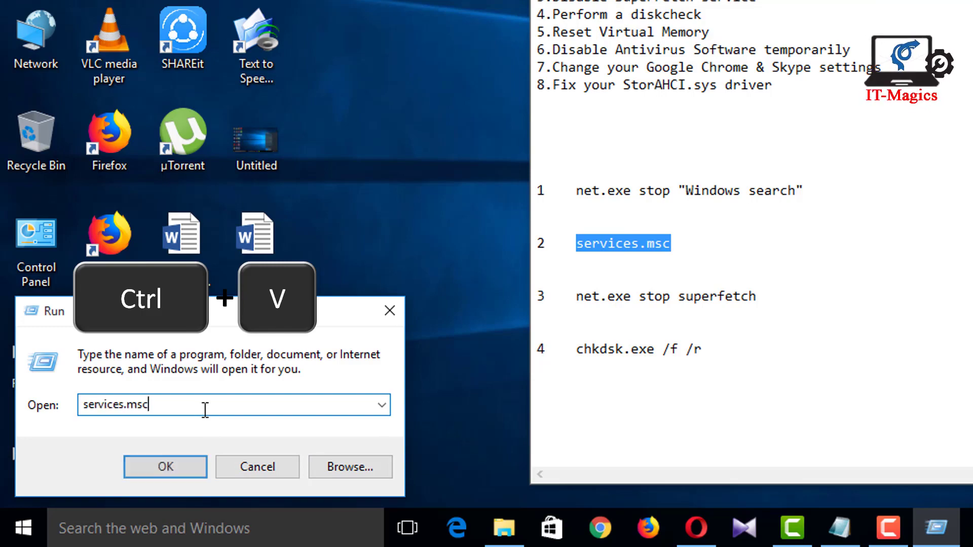
pyautogui.click(172, 473)
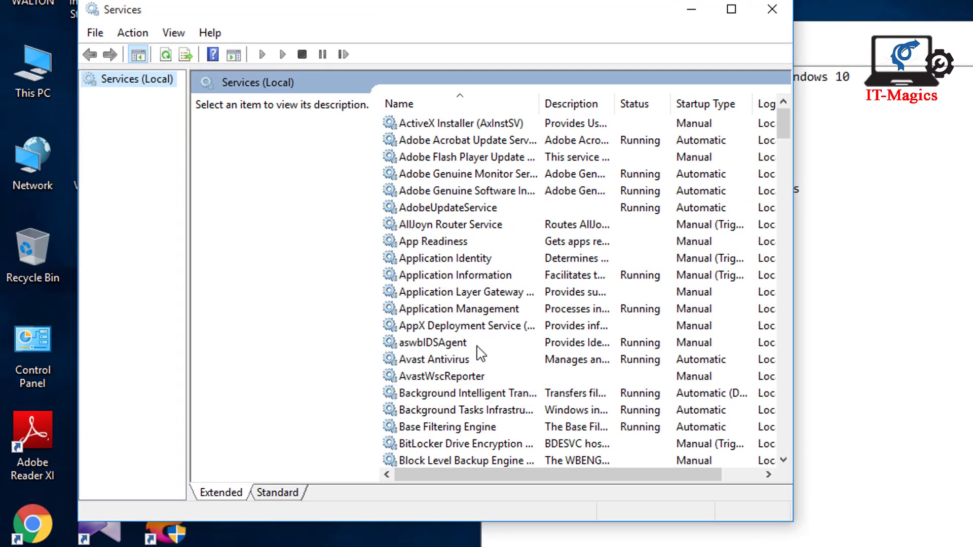
# - Scroll down the services list and select the Windows Search entry
pyautogui.click(463, 377)
pyautogui.scroll(-2, 464, 388)
pyautogui.scroll(-18, 464, 388)
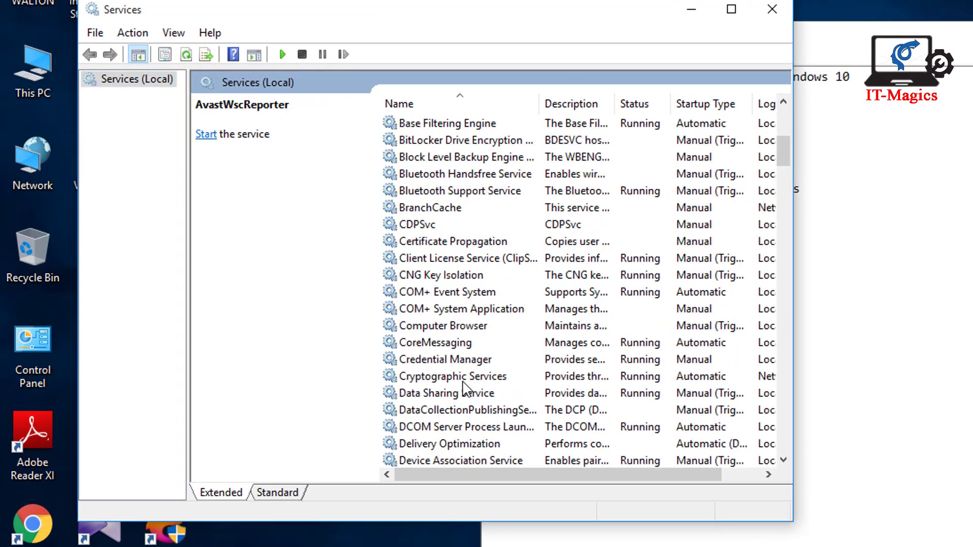
pyautogui.scroll(-20, 463, 389)
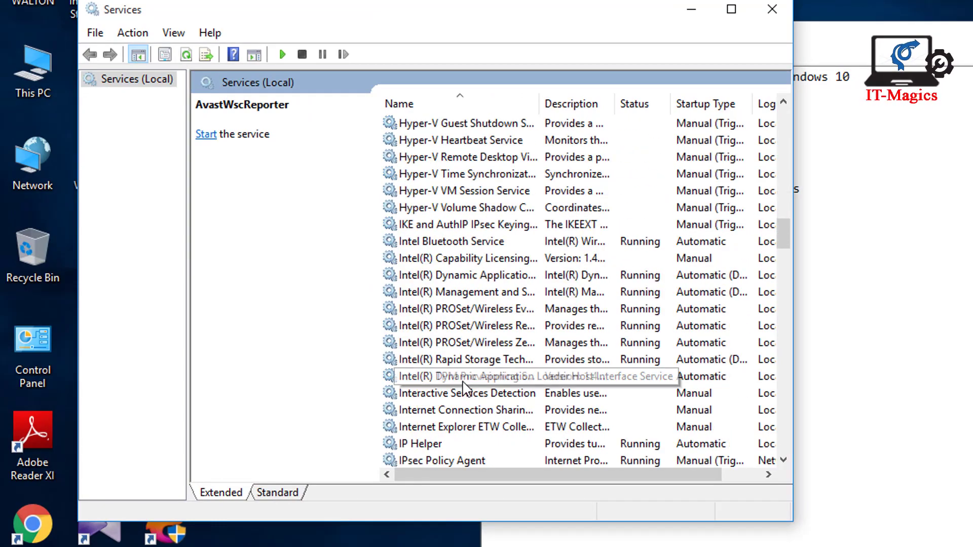
pyautogui.scroll(-16, 461, 393)
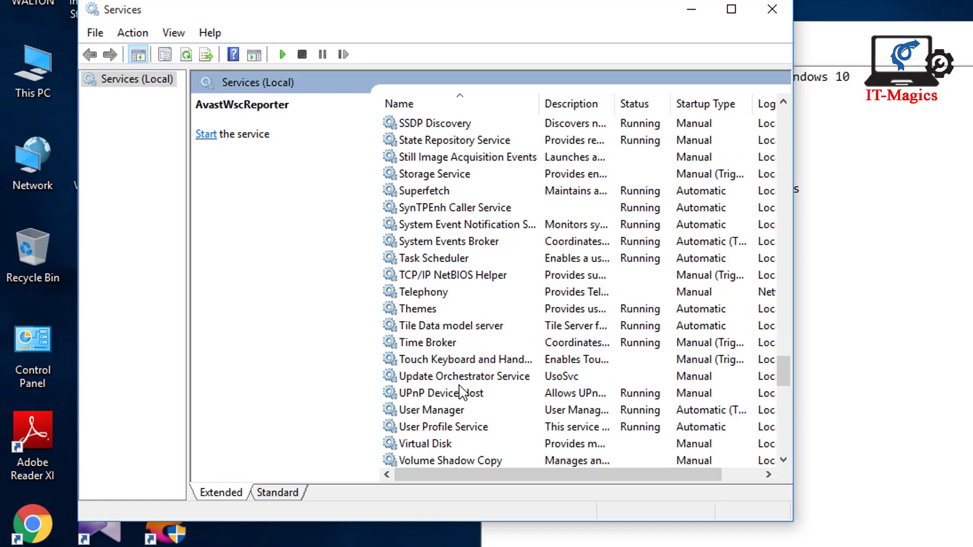
pyautogui.scroll(-4, 461, 393)
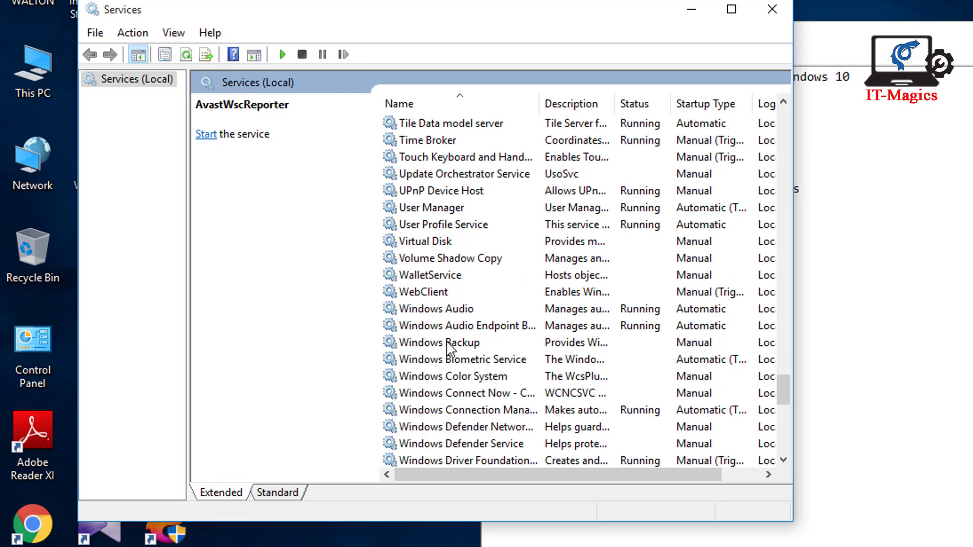
pyautogui.scroll(-1, 466, 361)
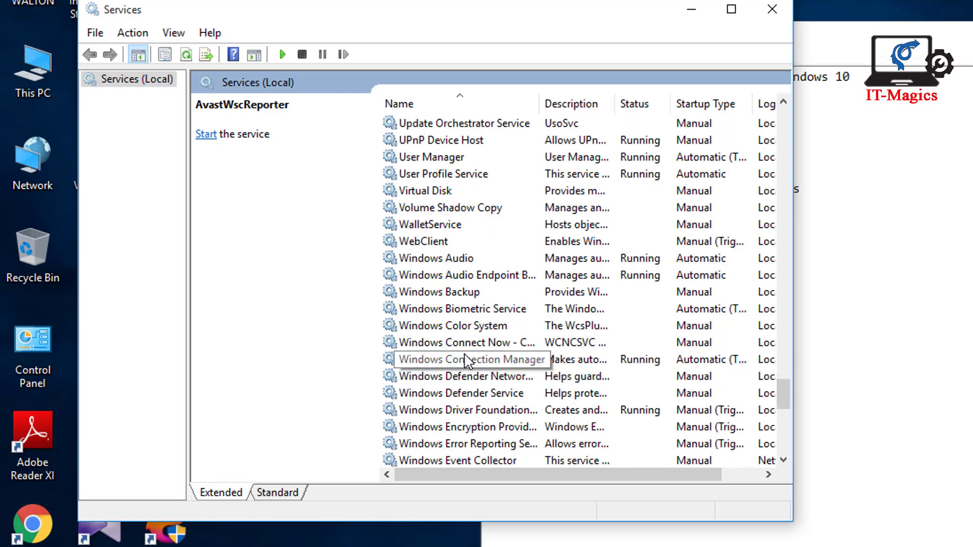
pyautogui.scroll(-3, 468, 361)
pyautogui.scroll(-1, 467, 361)
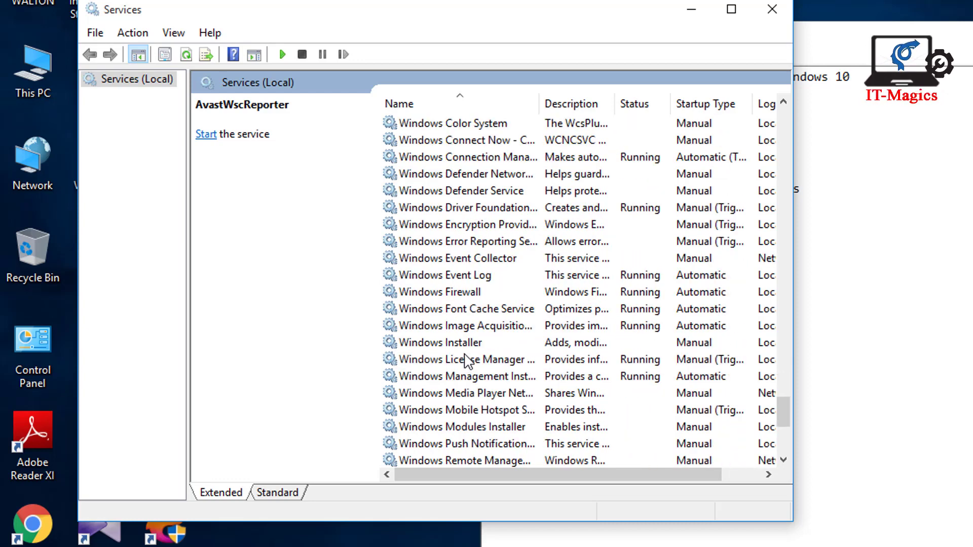
pyautogui.scroll(-1, 436, 375)
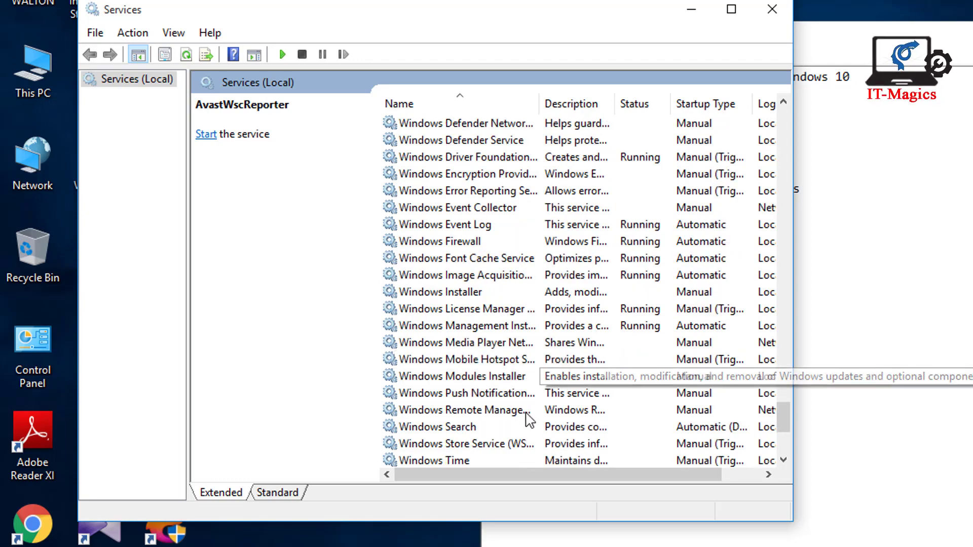
pyautogui.click(469, 427)
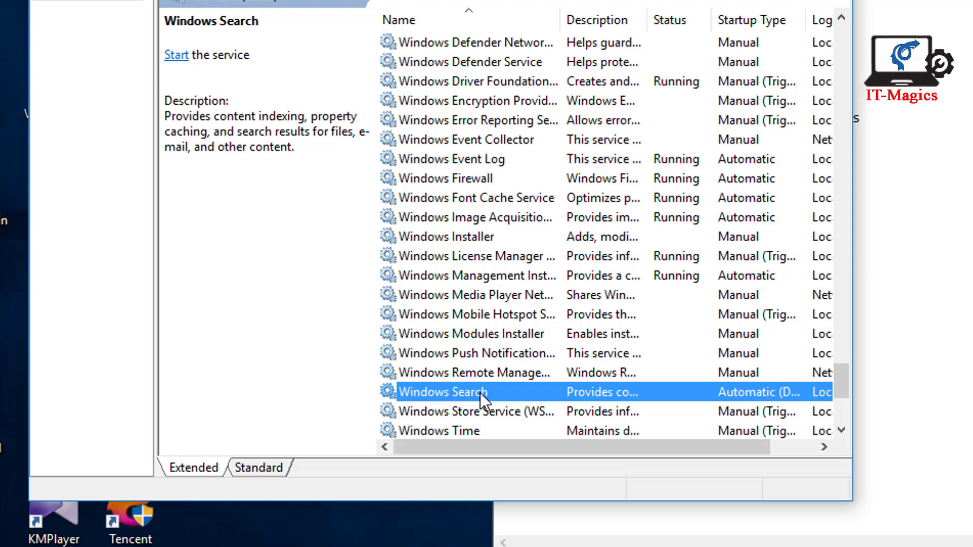
# - Change the Windows Search service's startup type to Disabled in its properties and apply it
pyautogui.rightClick(480, 394)
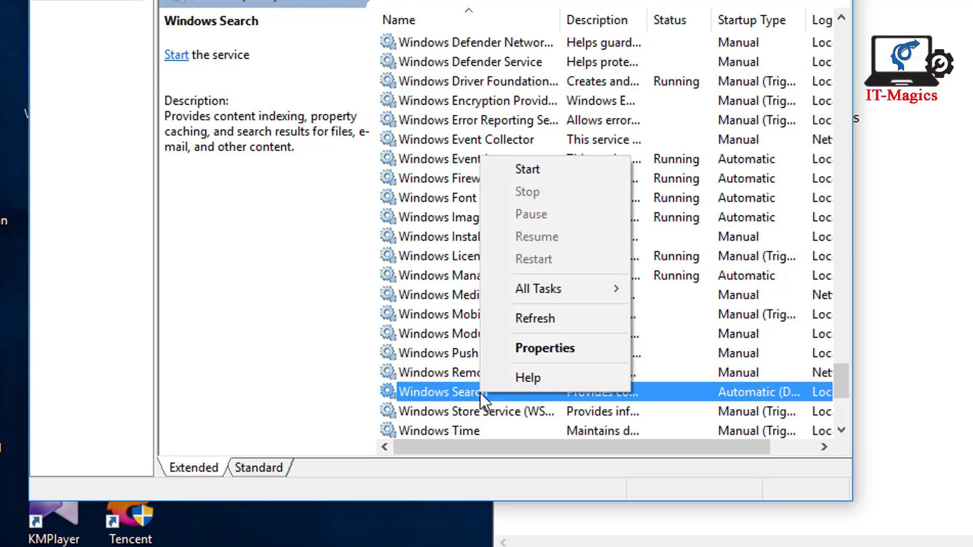
pyautogui.click(530, 348)
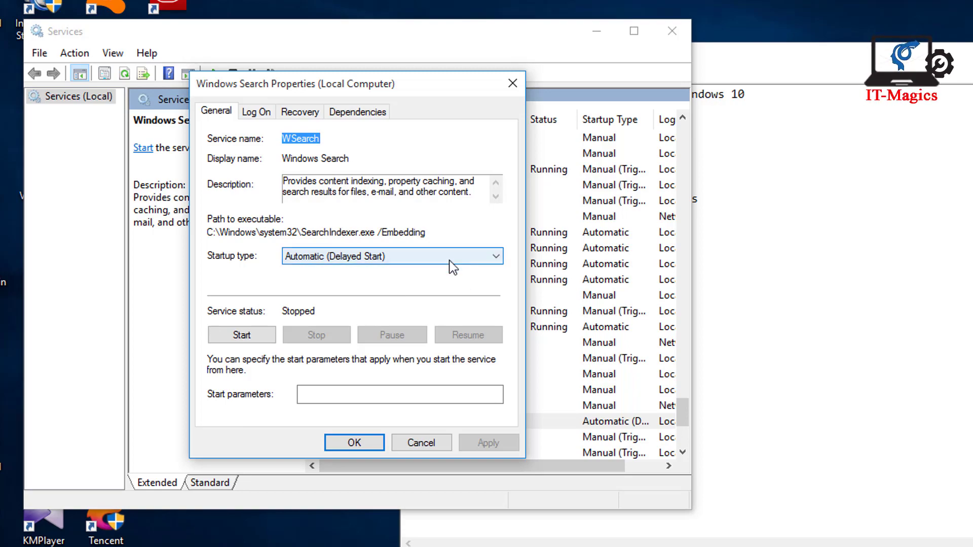
pyautogui.click(403, 258)
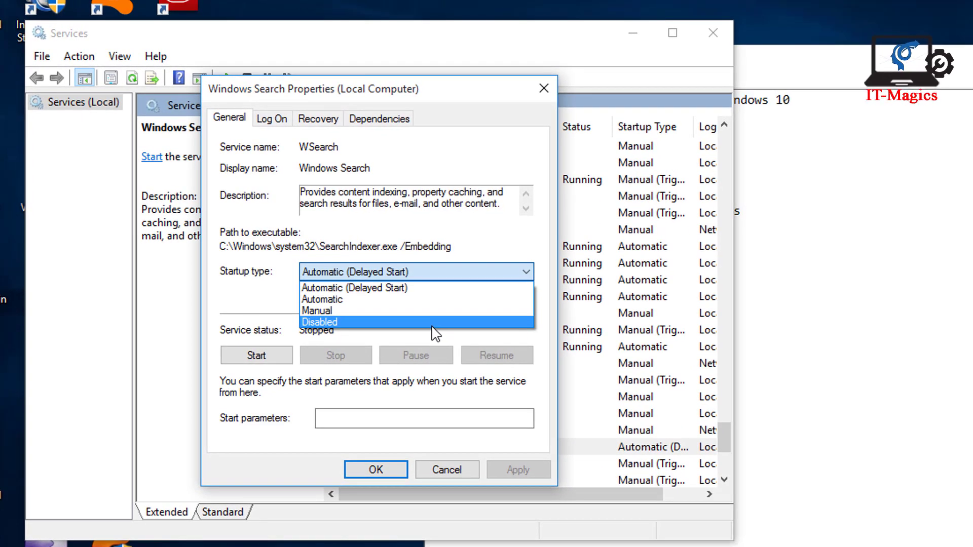
pyautogui.click(433, 325)
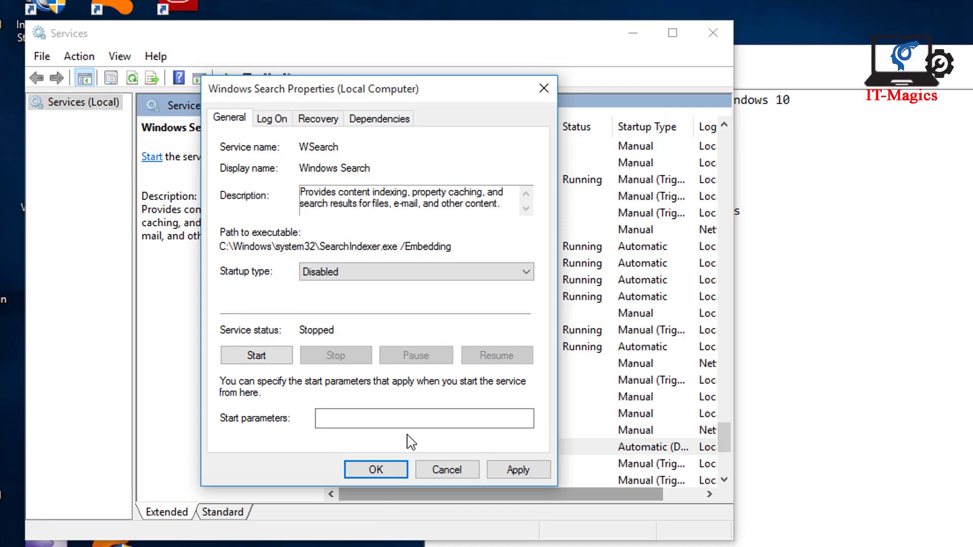
pyautogui.click(522, 467)
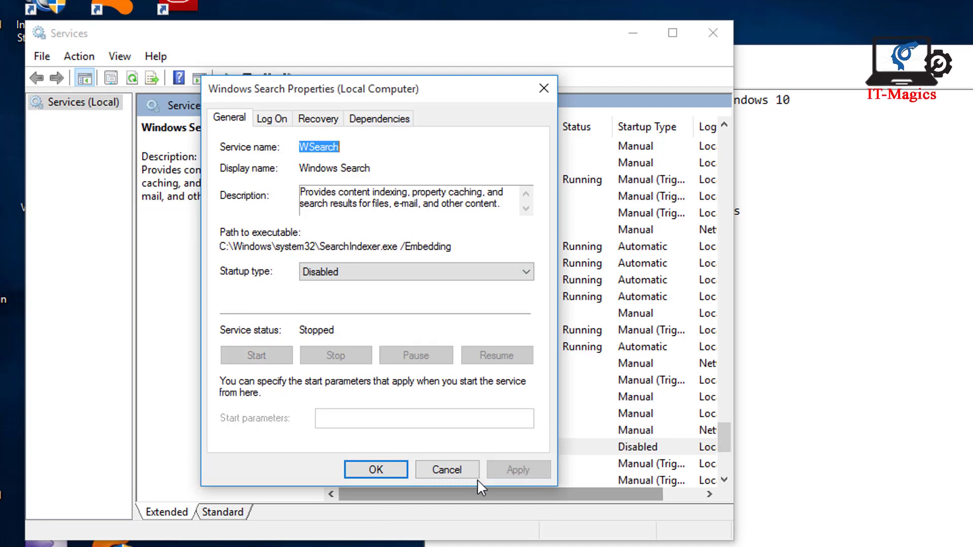
pyautogui.click(376, 470)
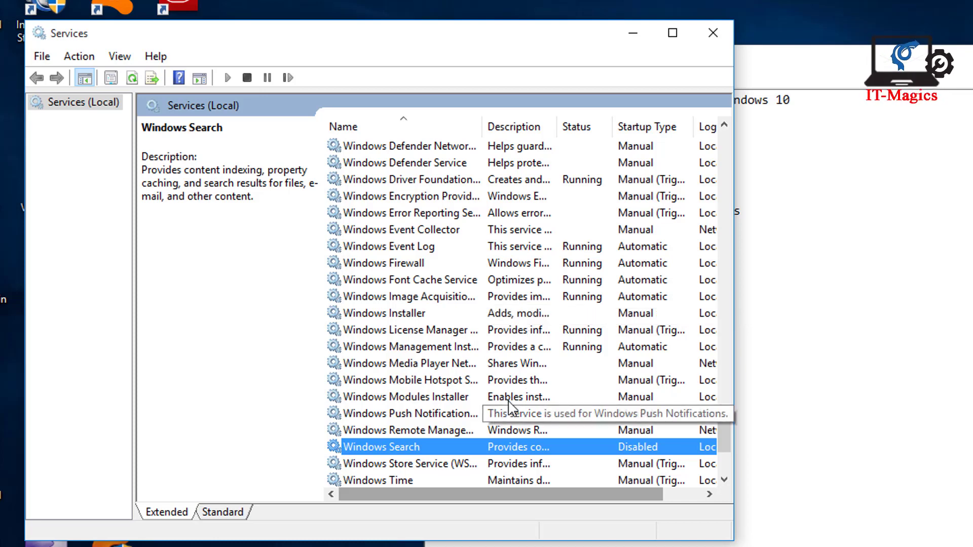
pyautogui.scroll(-1, 566, 376)
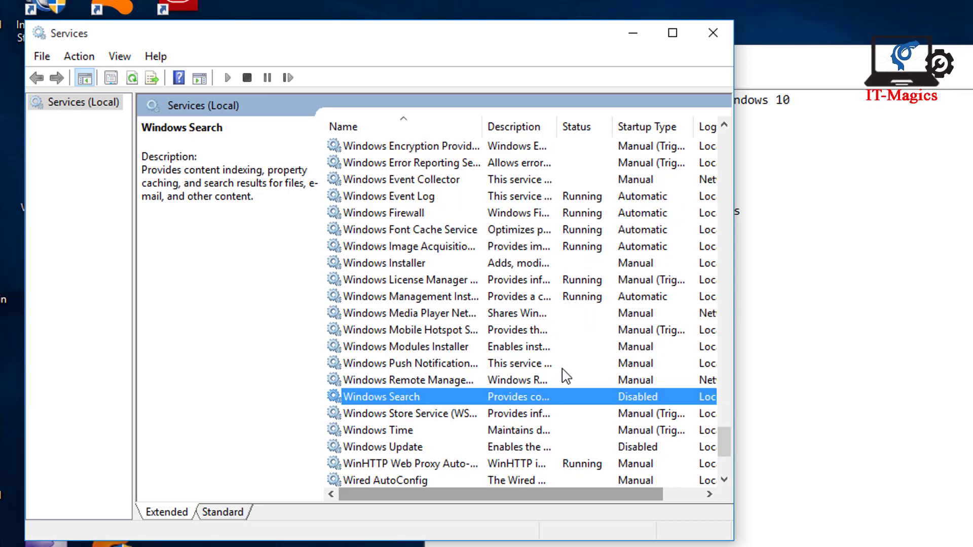
# - Close Services, open Avast from the hidden tray icons to confirm You're protected, then close it
pyautogui.click(719, 43)
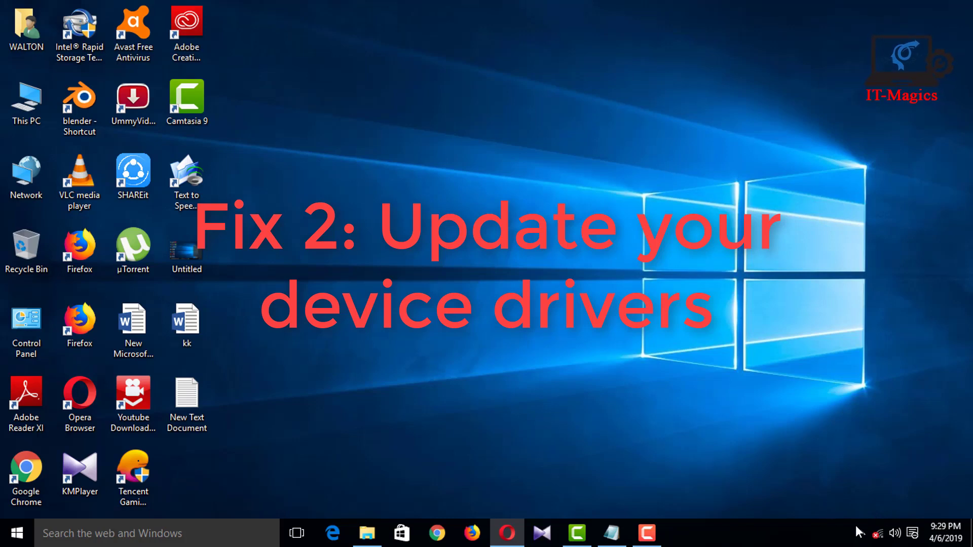
pyautogui.click(860, 532)
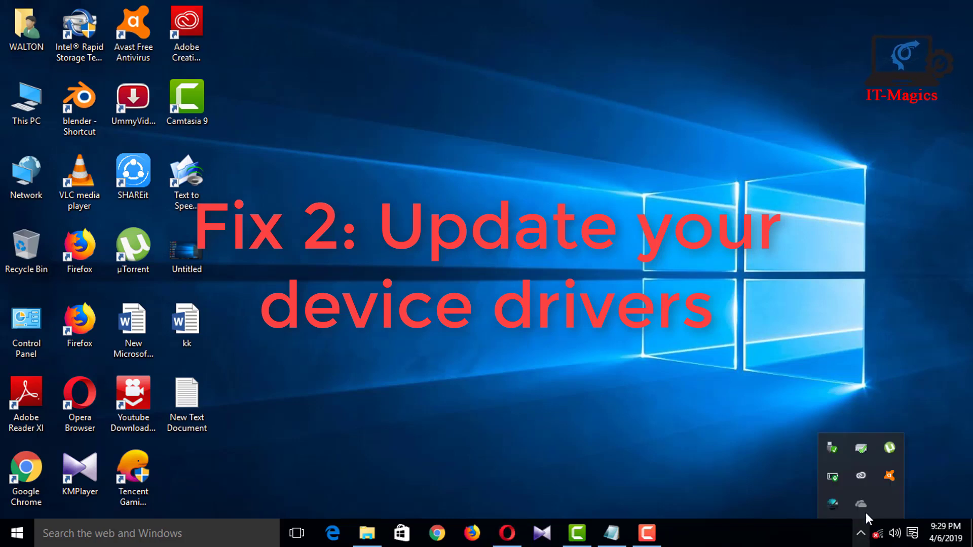
pyautogui.click(890, 476)
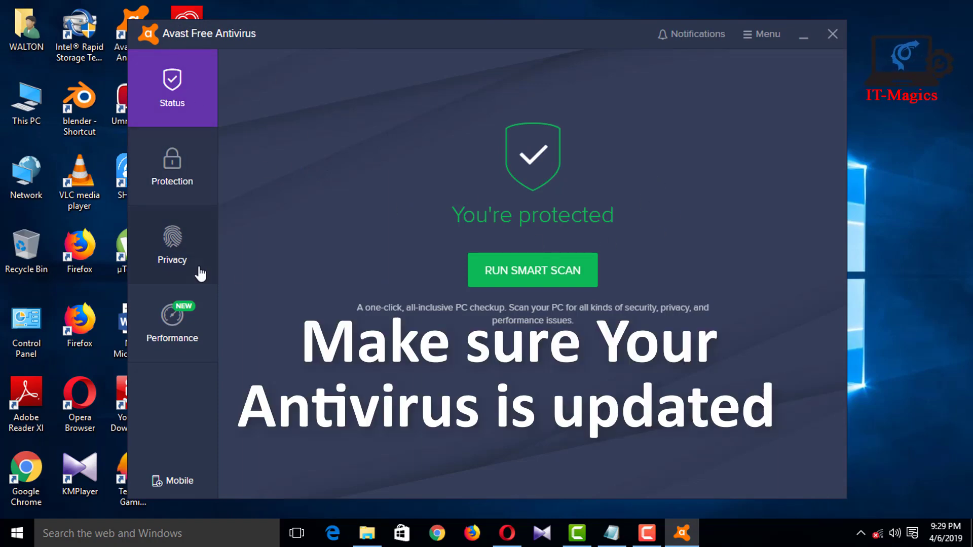
pyautogui.click(831, 36)
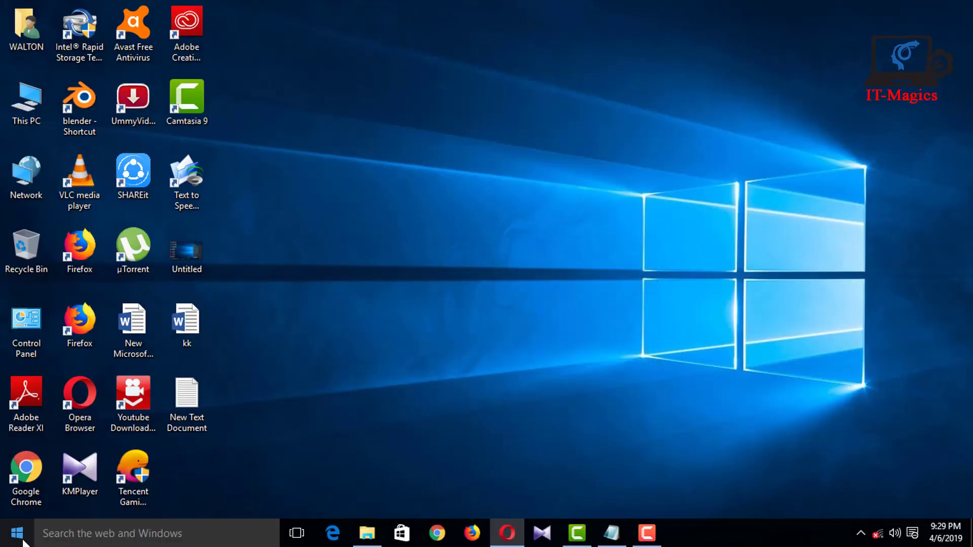
# - Open an administrator Command Prompt and copy net.exe stop superfetch from the Notepad notes
pyautogui.rightClick(21, 540)
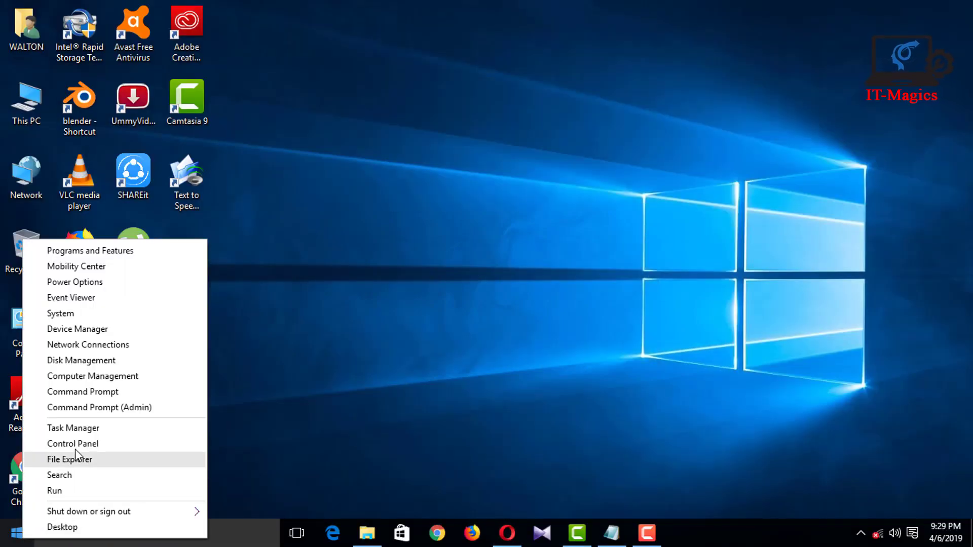
pyautogui.click(88, 408)
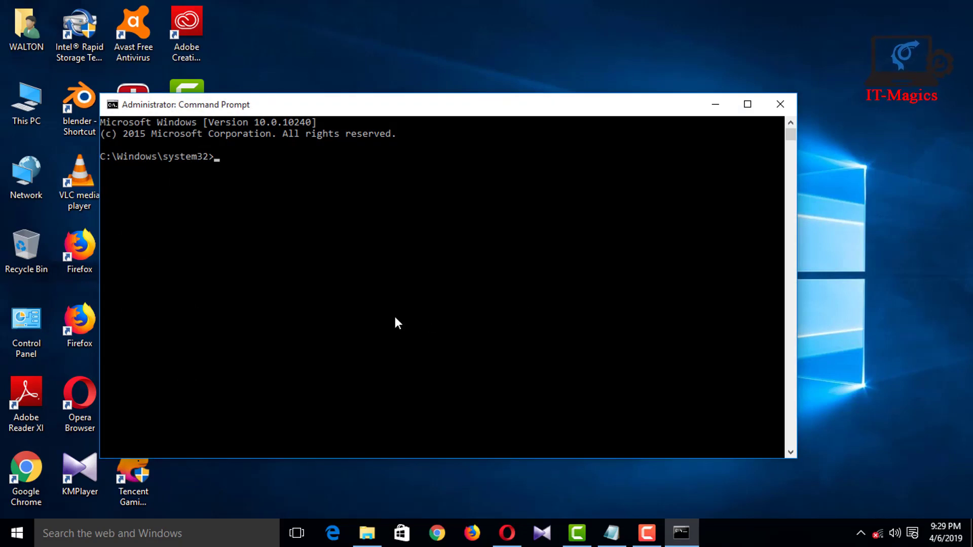
pyautogui.click(612, 533)
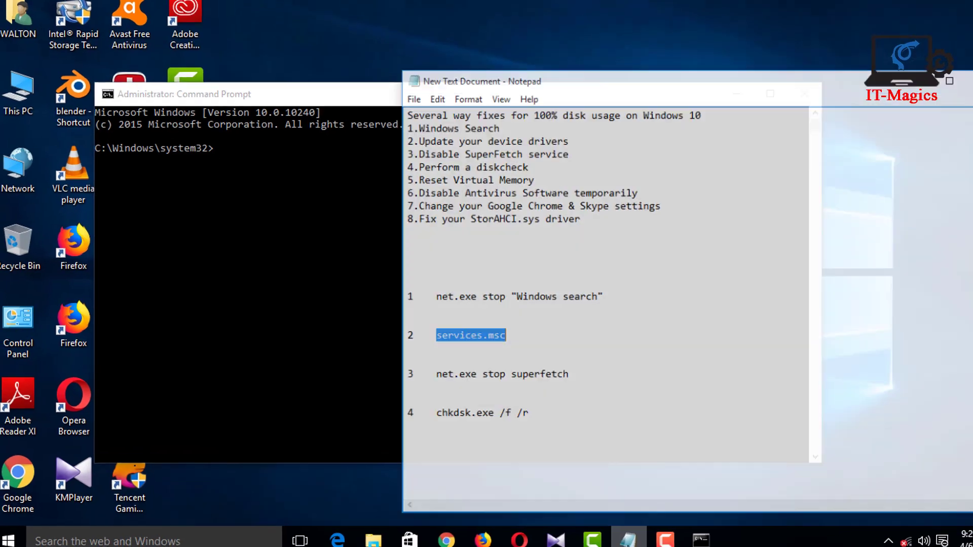
pyautogui.click(466, 391)
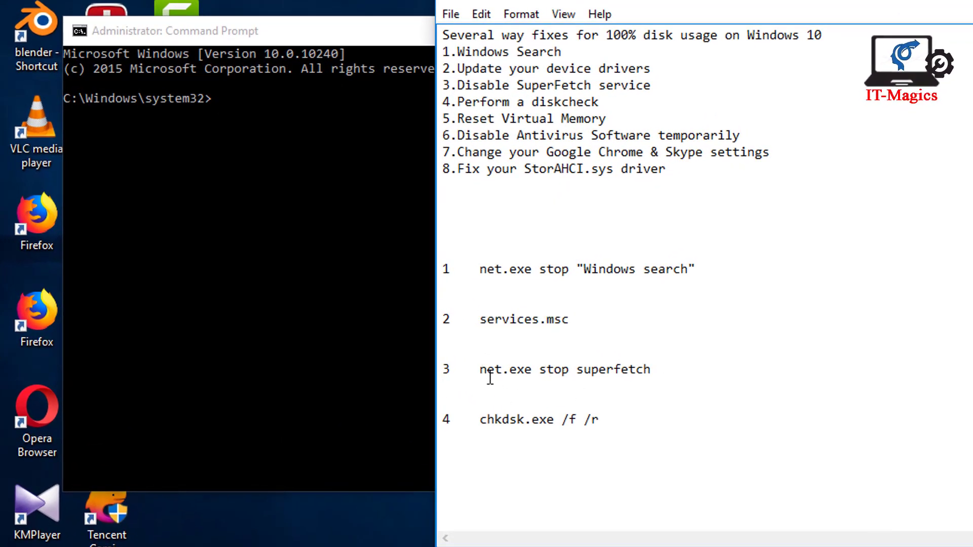
pyautogui.moveTo(651, 373); pyautogui.dragTo(480, 373)
pyautogui.rightClick(506, 377)
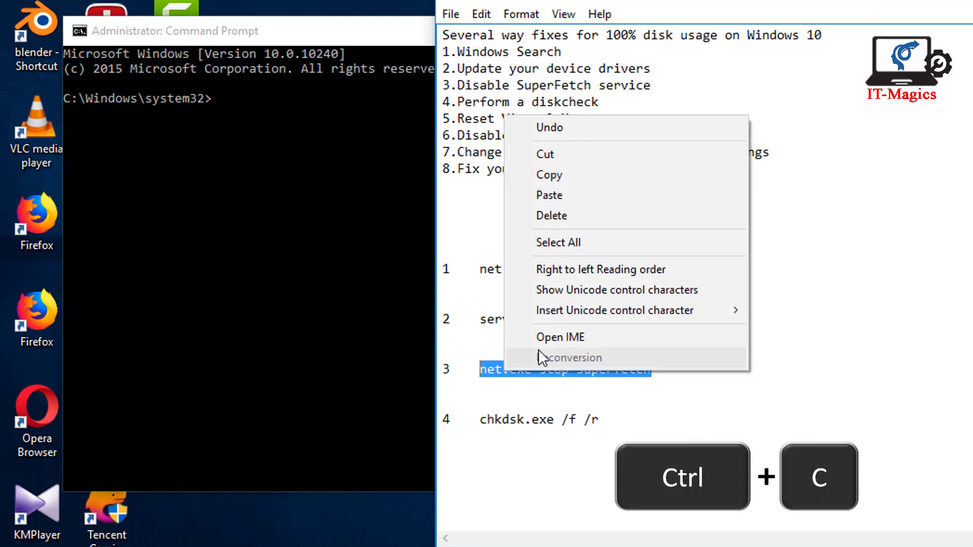
pyautogui.click(587, 181)
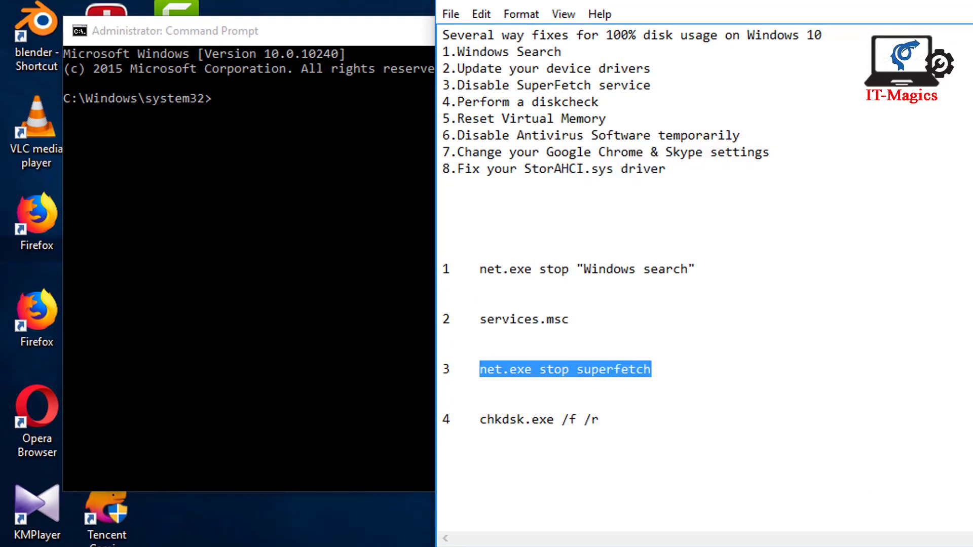
# - Run net.exe stop superfetch in the admin console, then close the window
pyautogui.hotkey('alt', 'Tab')
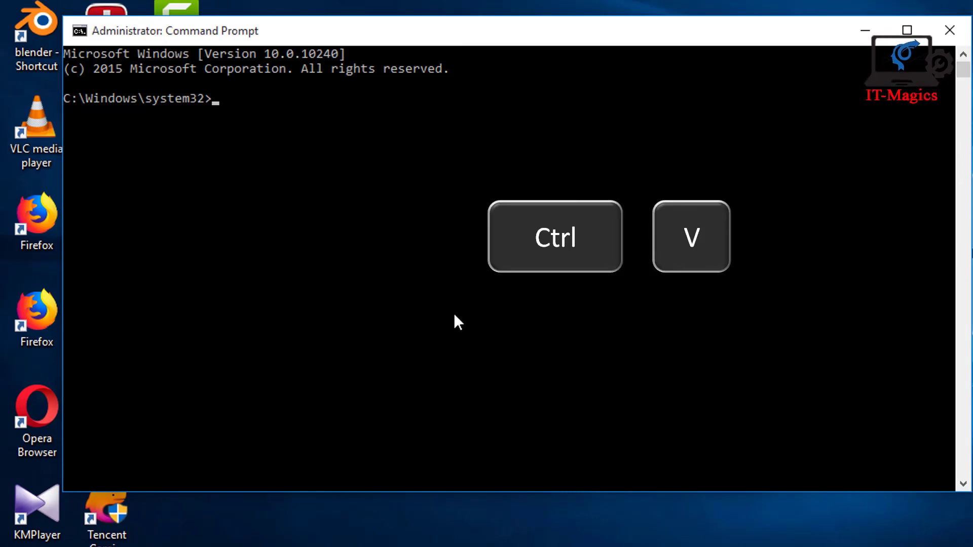
pyautogui.click(312, 197)
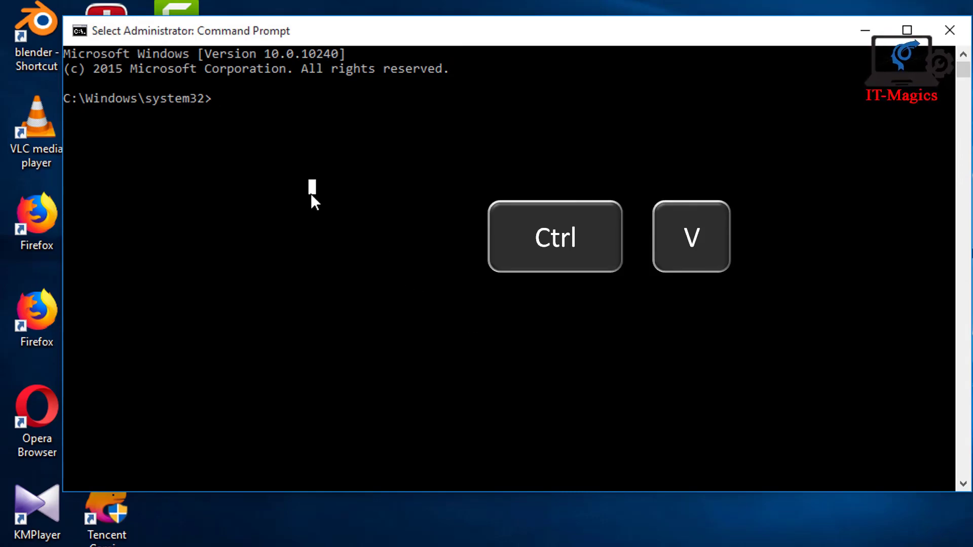
pyautogui.hotkey('ctrl', 'v')
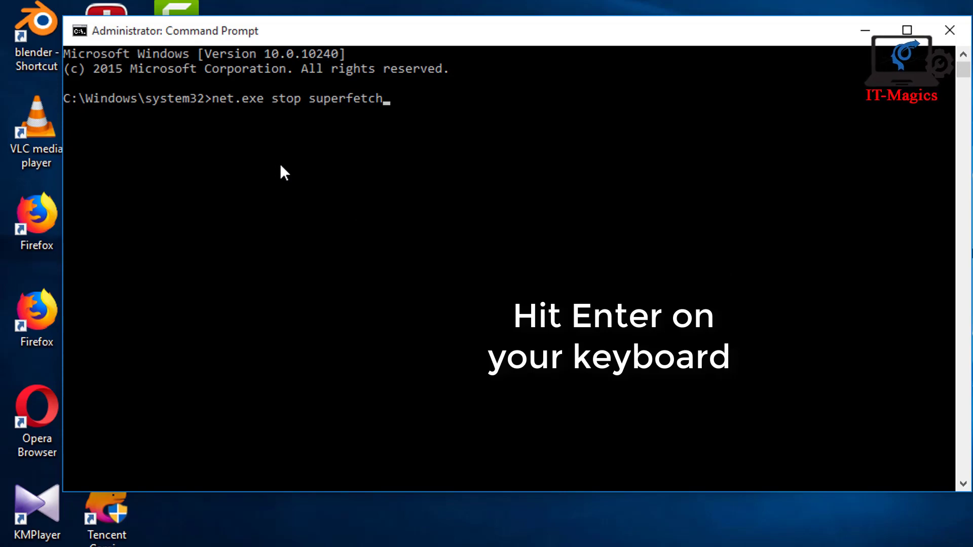
pyautogui.scroll(-1, 282, 167)
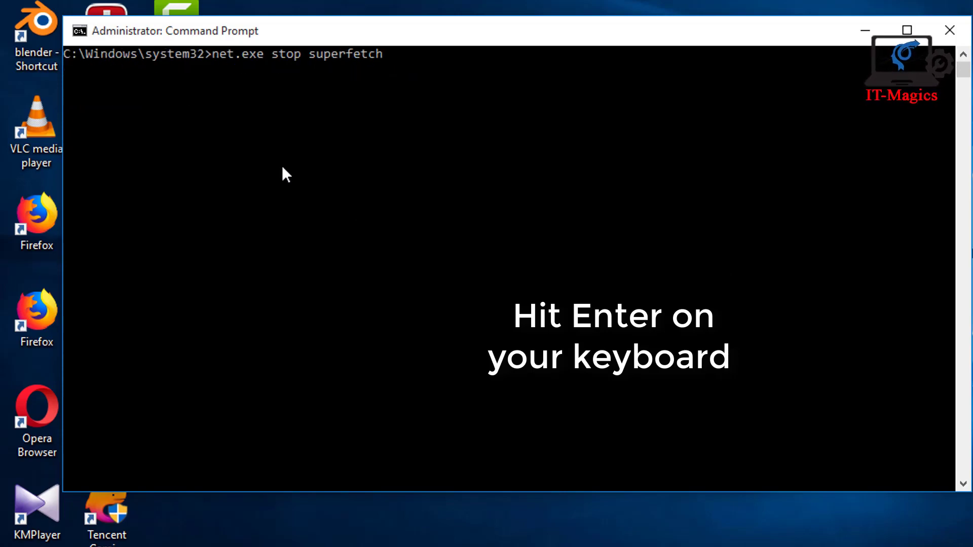
pyautogui.scroll(1, 282, 175)
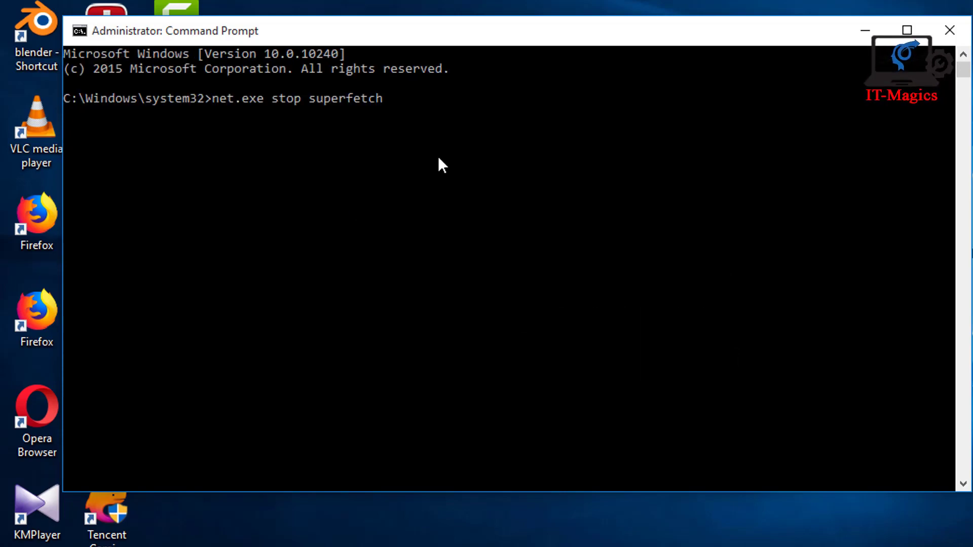
pyautogui.press('Return')
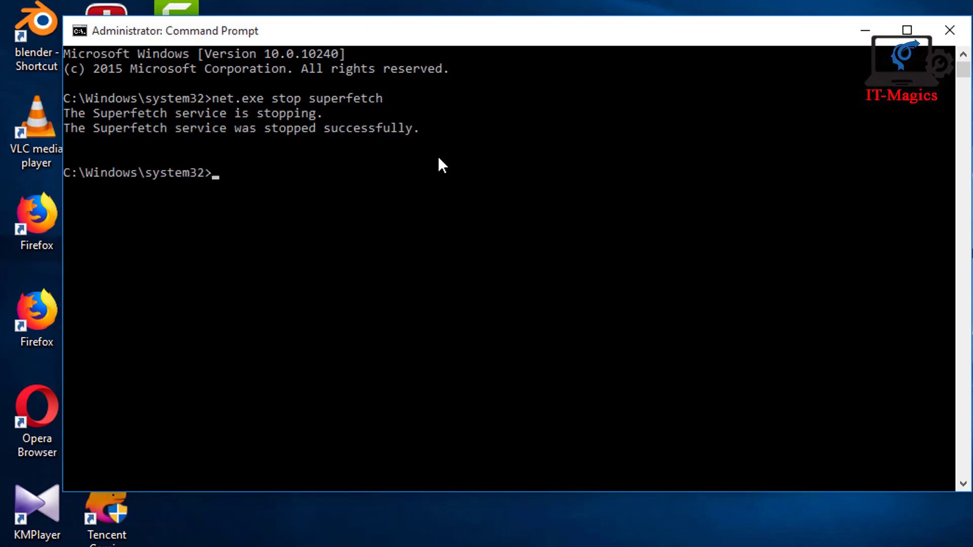
pyautogui.click(957, 32)
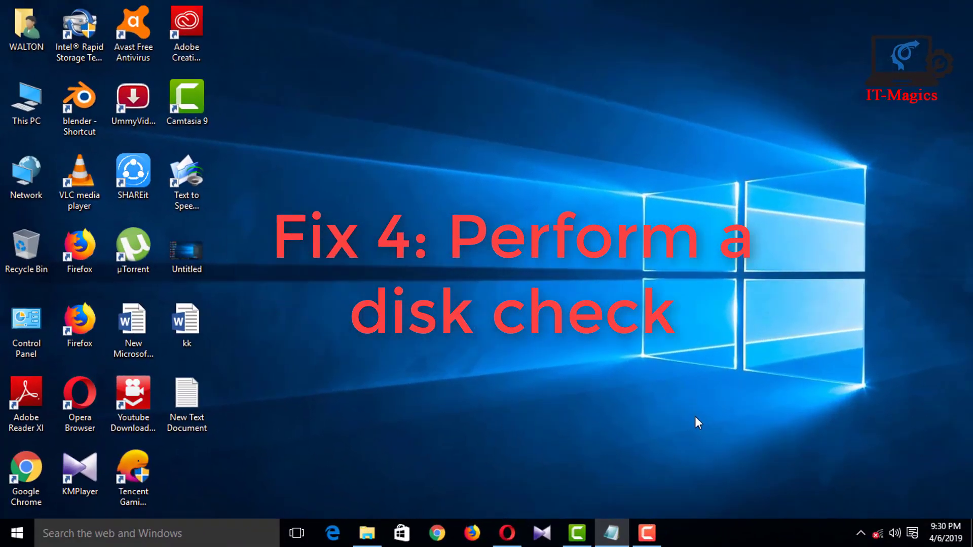
# - Open a fresh Command Prompt (Admin) from the Start context menu
pyautogui.click(695, 415)
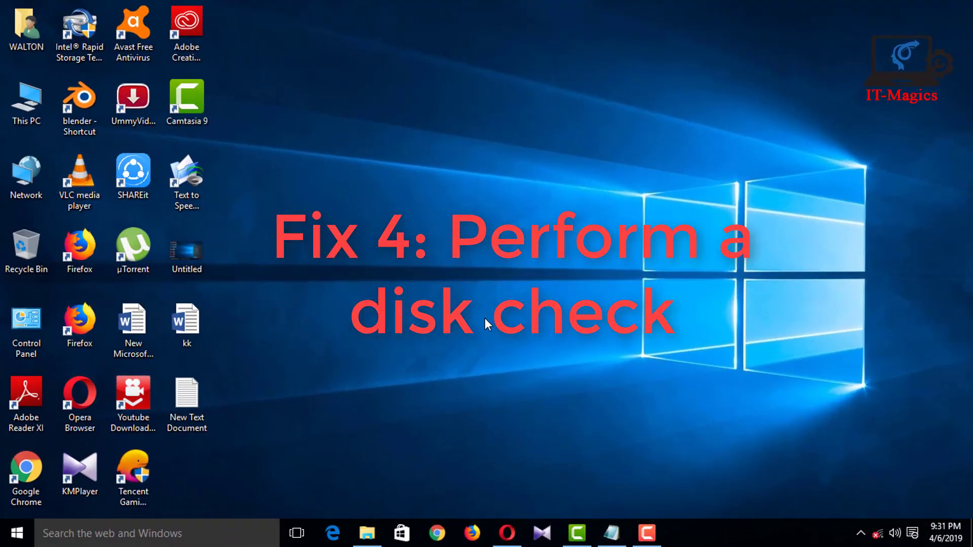
pyautogui.rightClick(18, 534)
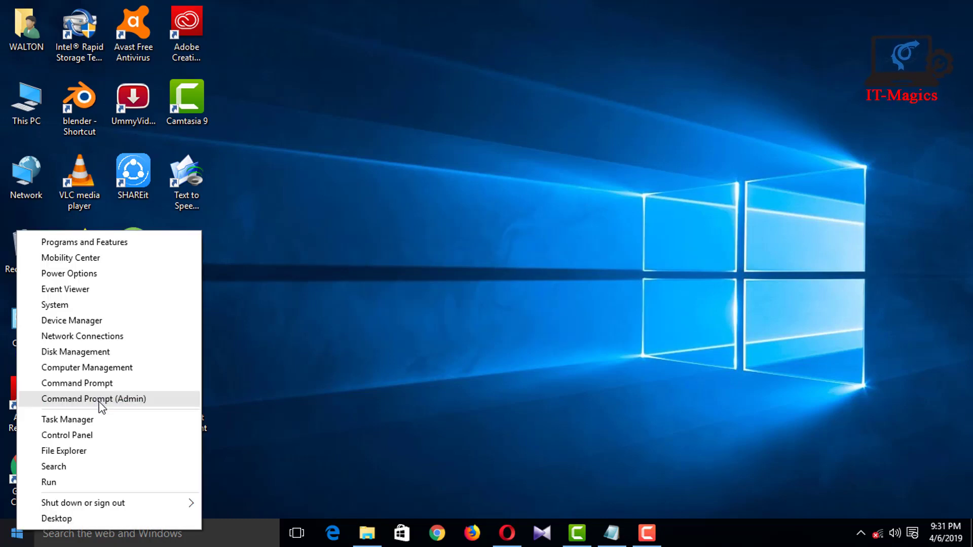
pyautogui.click(100, 400)
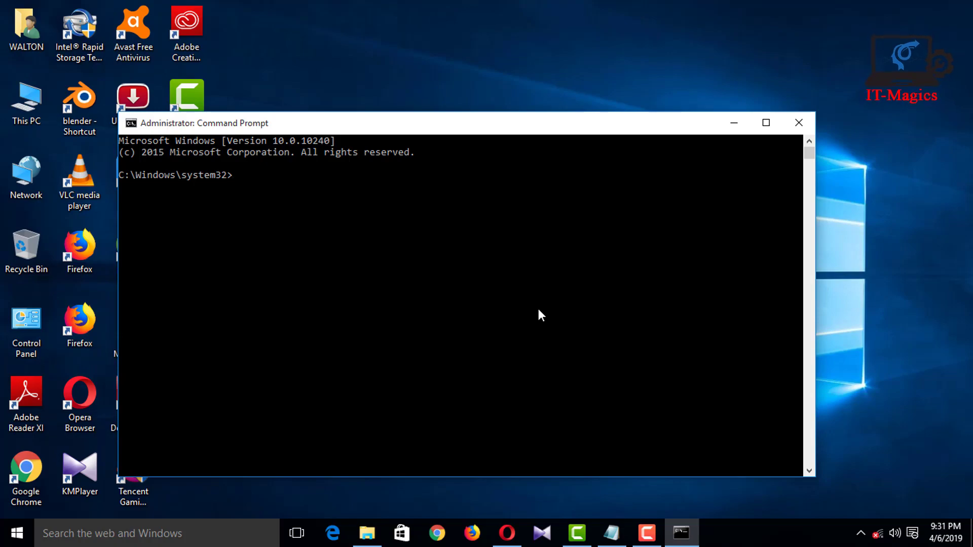
# - Select and copy the chkdsk.exe /f /r command from the Notepad notes
pyautogui.click(612, 533)
pyautogui.click(510, 402)
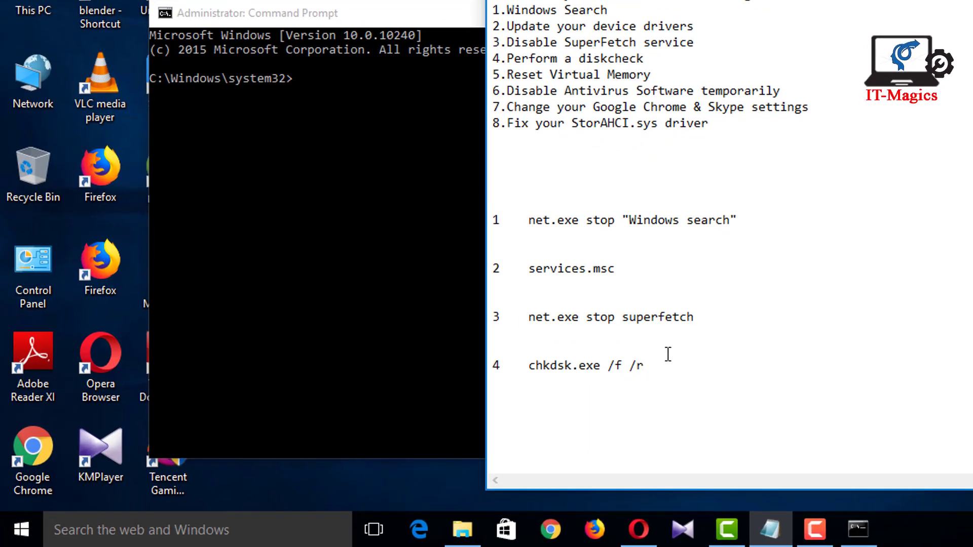
pyautogui.moveTo(493, 365); pyautogui.dragTo(611, 382)
pyautogui.click(654, 363)
pyautogui.moveTo(529, 365); pyautogui.dragTo(647, 372)
pyautogui.hotkey('ctrl', 'c')
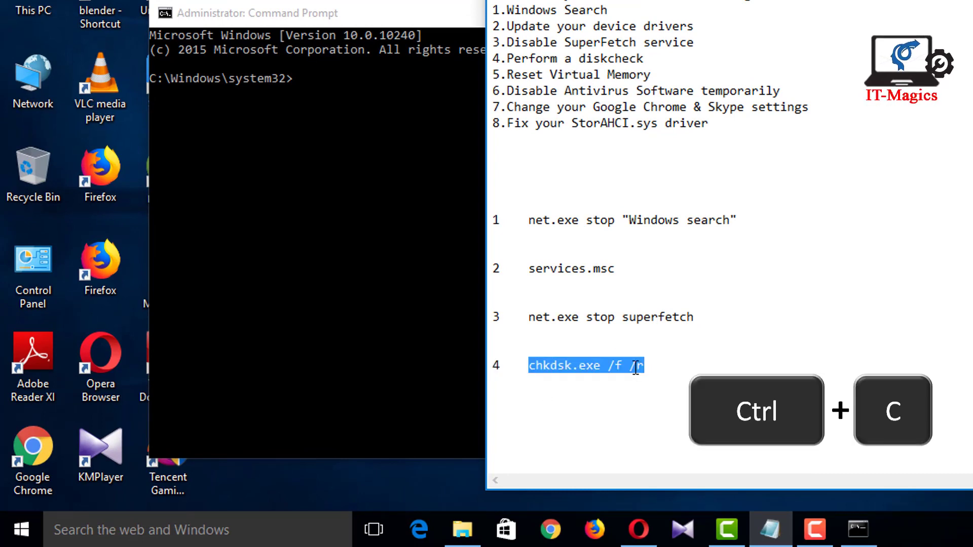
pyautogui.rightClick(644, 374)
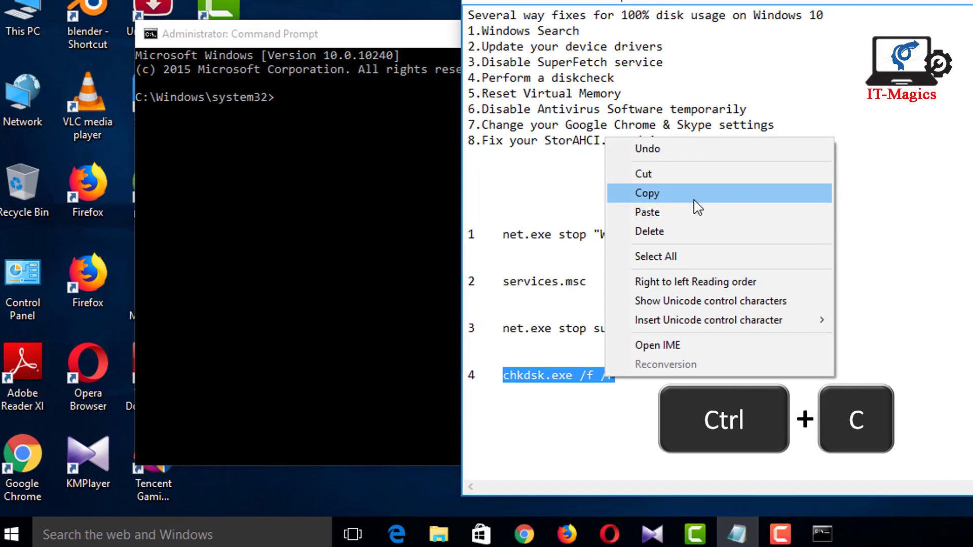
pyautogui.click(696, 201)
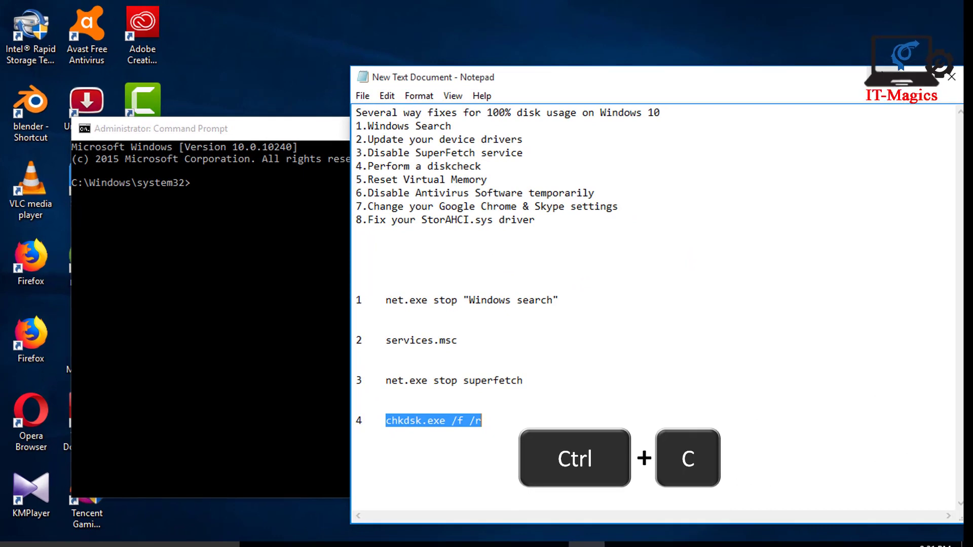
# - Paste and run chkdsk.exe /f /r in the admin console
pyautogui.click(340, 304)
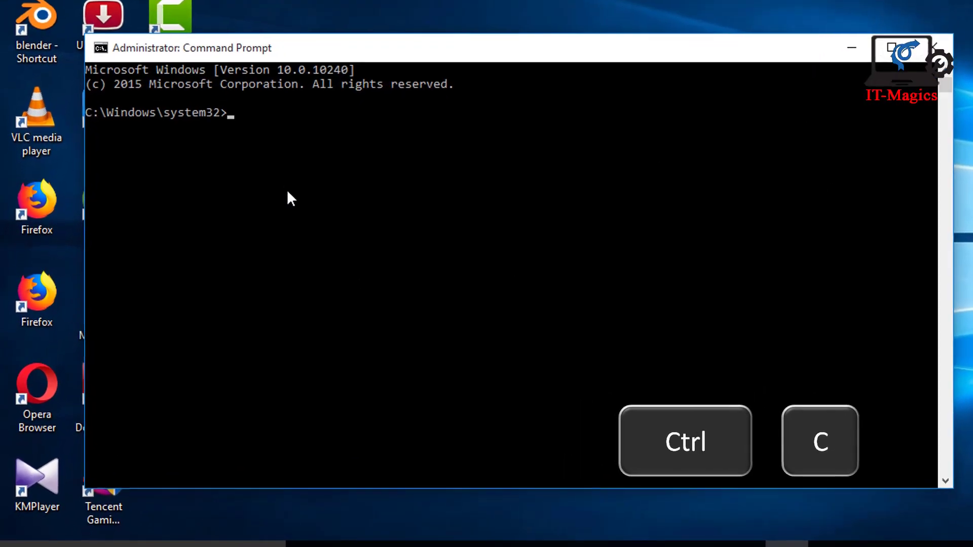
pyautogui.click(221, 209)
pyautogui.hotkey('ctrl', 'v')
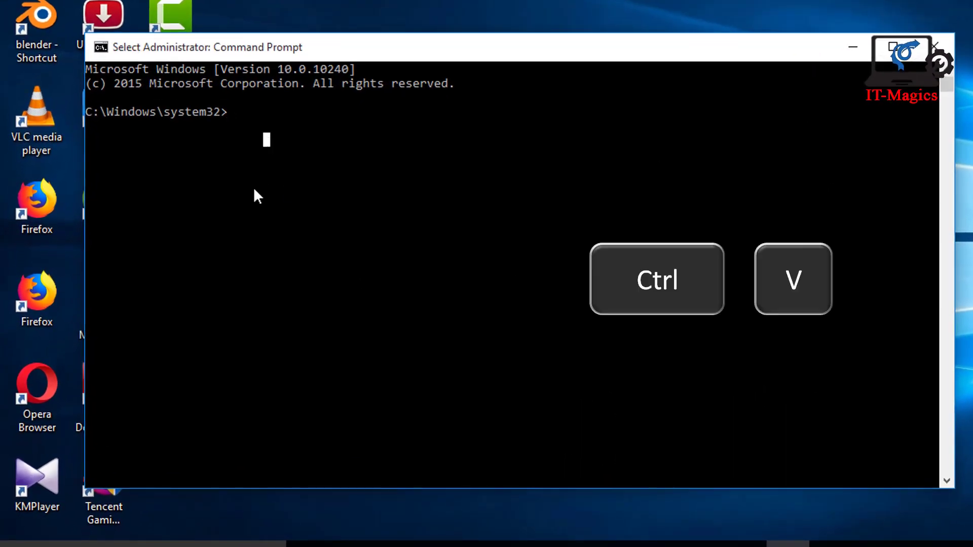
pyautogui.hotkey('ctrl', 'v')
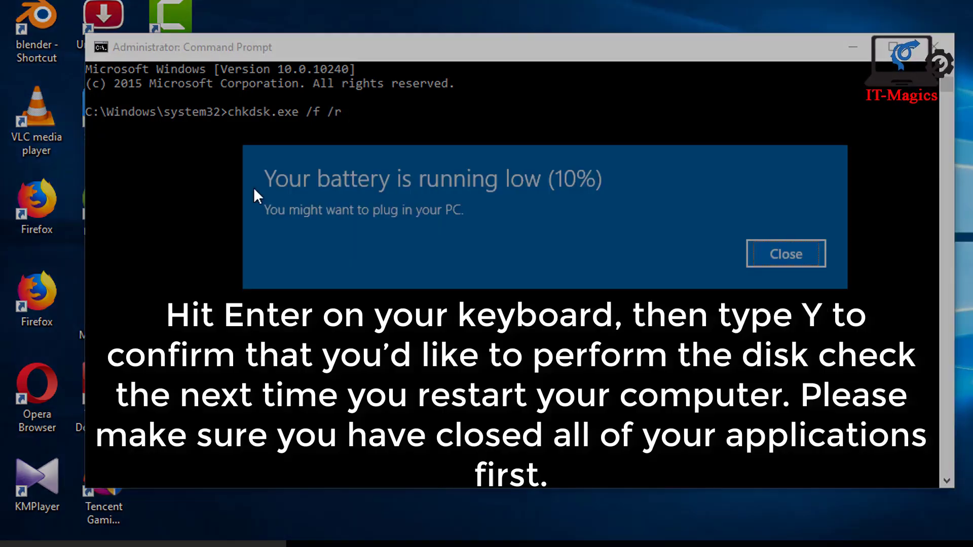
pyautogui.click(763, 254)
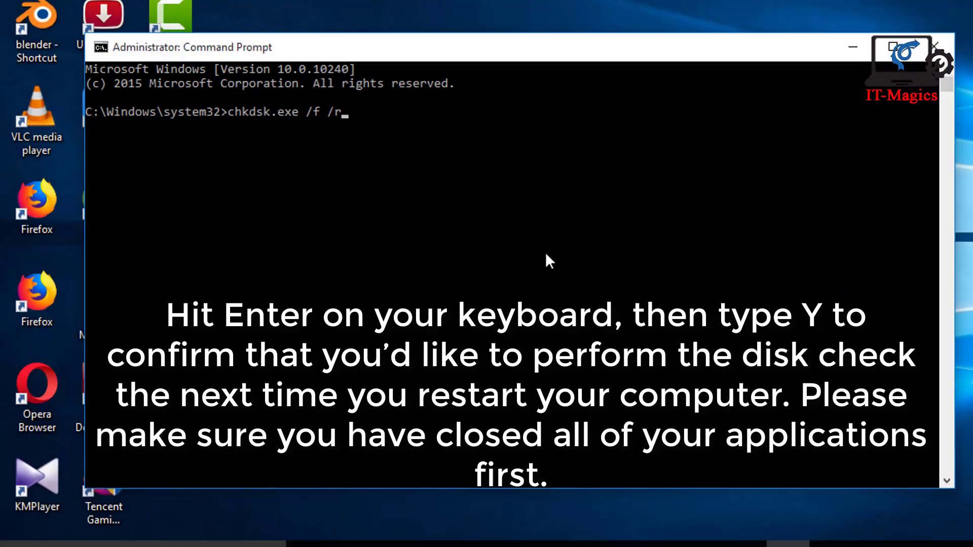
pyautogui.press('Return')
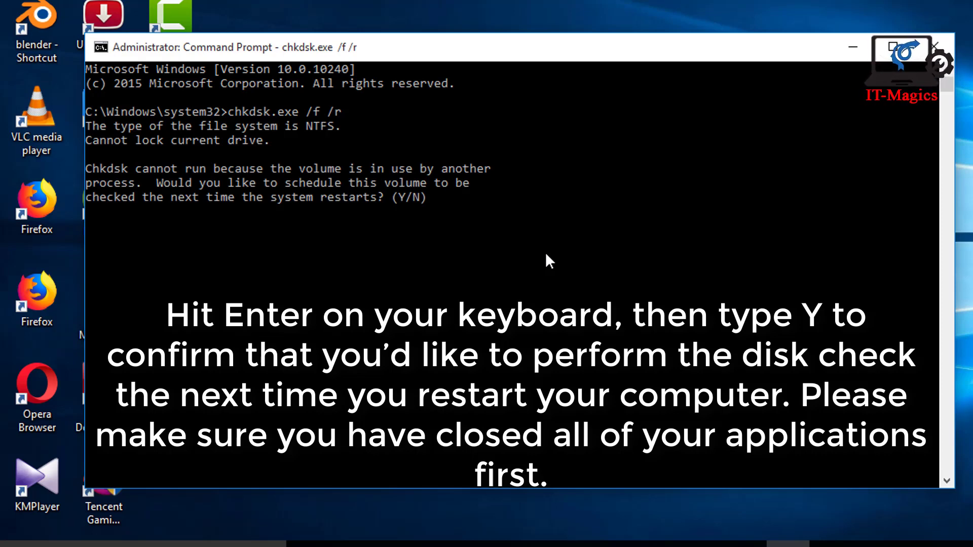
# - Answer Y to schedule the disk check for the next restart
pyautogui.write('y')
pyautogui.press('BackSpace')
pyautogui.write('Y')
pyautogui.press('Return')
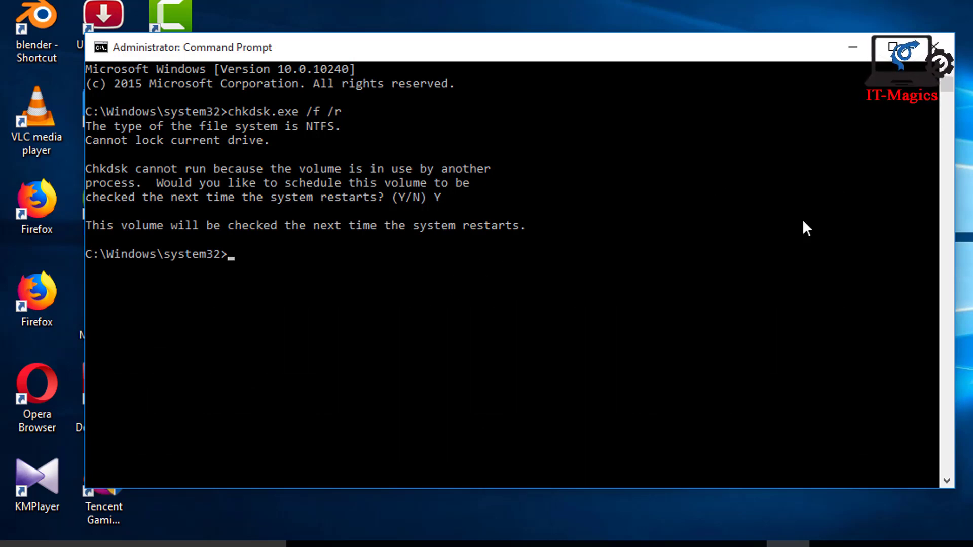
pyautogui.scroll(-1, 806, 226)
pyautogui.scroll(1, 805, 215)
# - Close Command Prompt and open This PC's Advanced system settings, then Performance Options
pyautogui.click(934, 47)
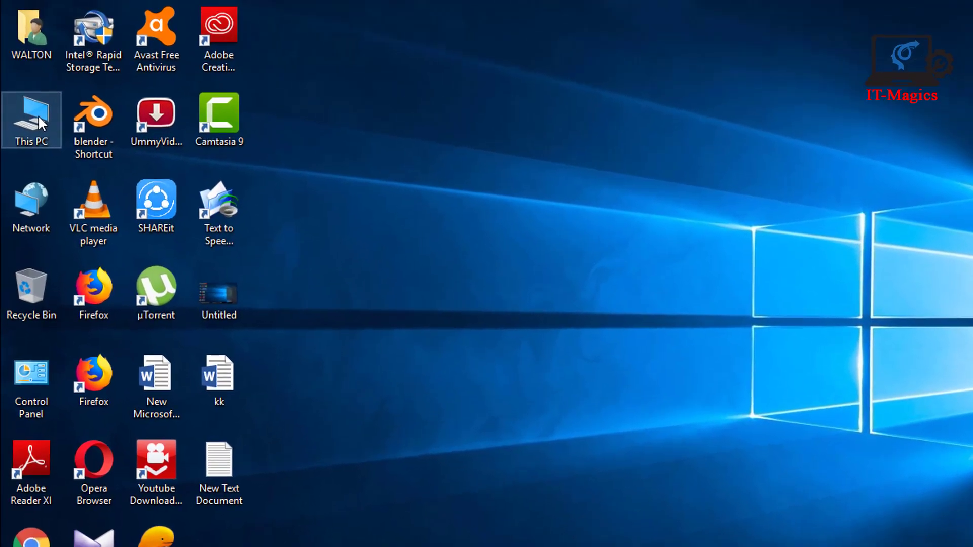
pyautogui.rightClick(33, 99)
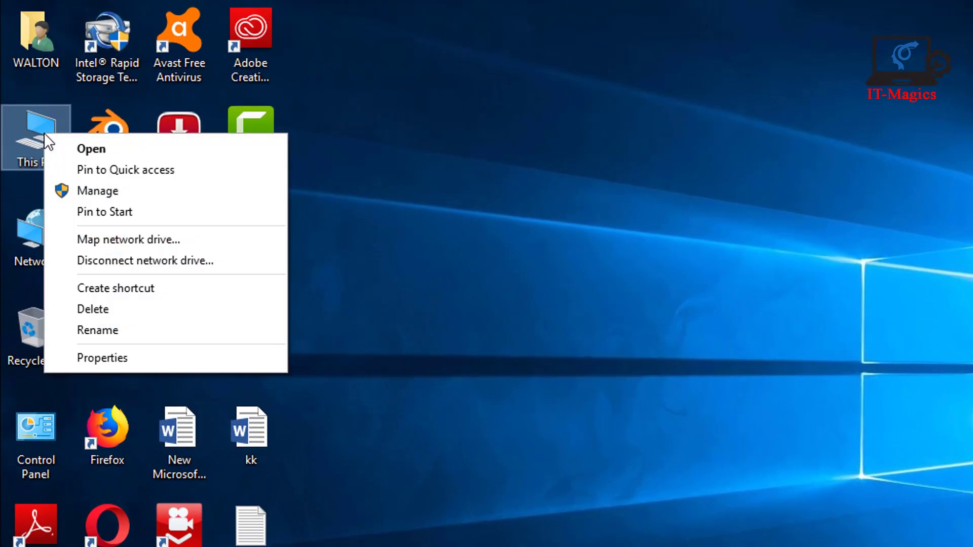
pyautogui.click(117, 358)
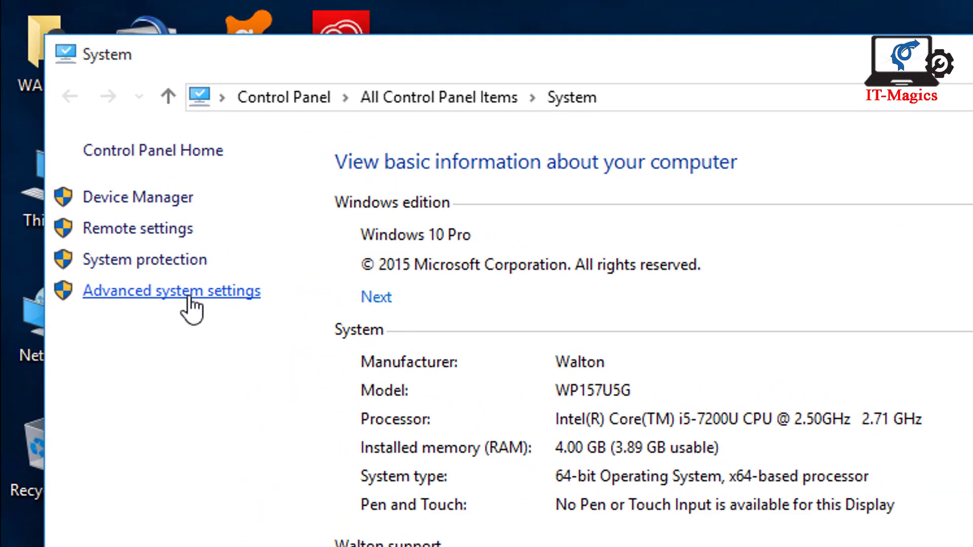
pyautogui.click(189, 299)
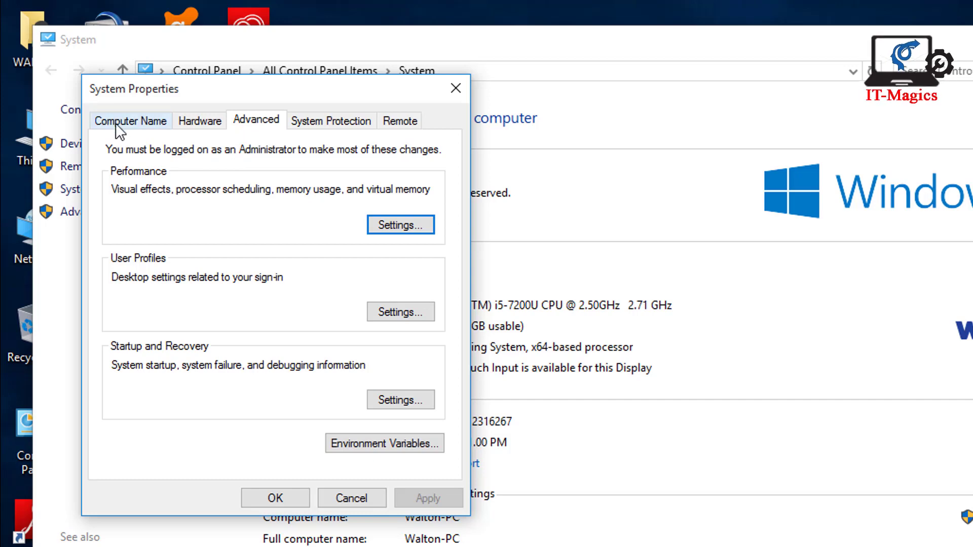
pyautogui.click(134, 124)
pyautogui.click(197, 122)
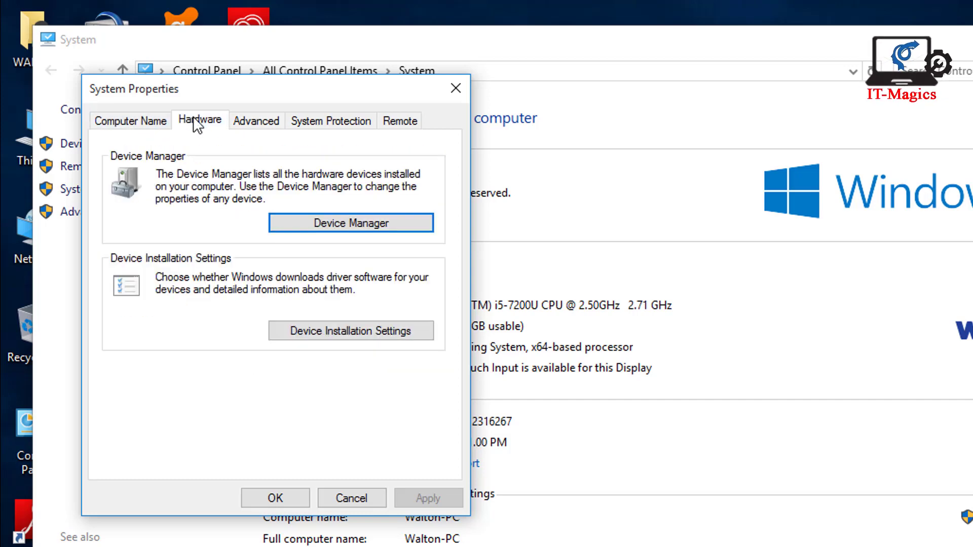
pyautogui.click(253, 127)
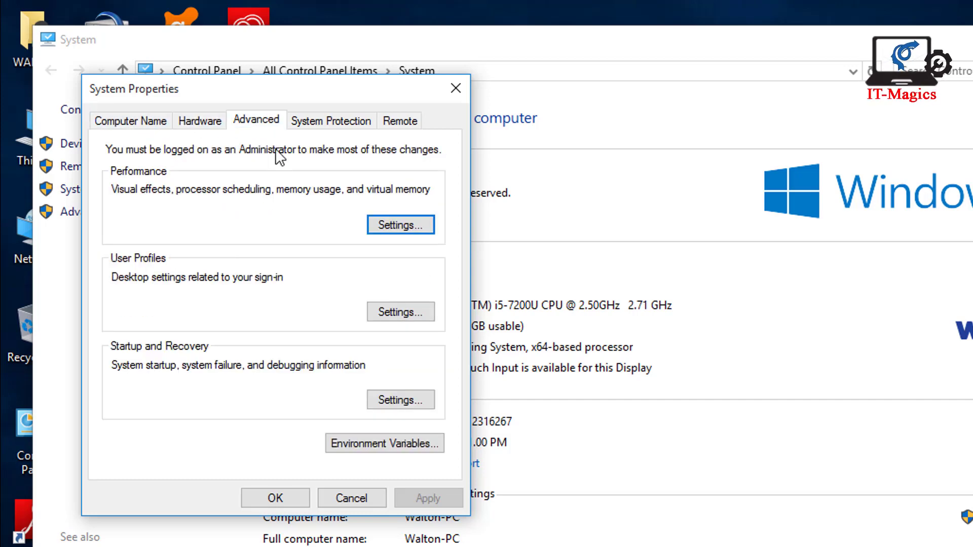
pyautogui.click(396, 227)
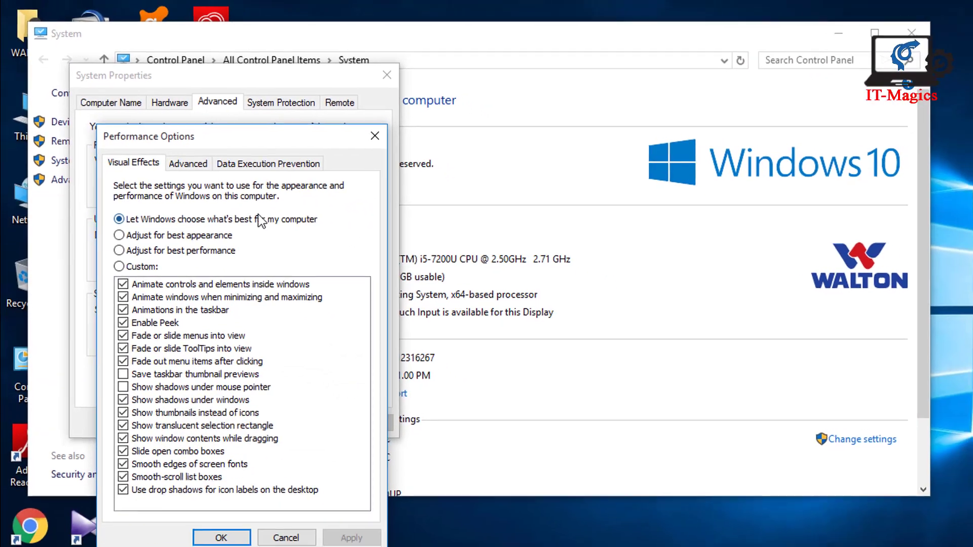
# - Turn off automatic paging file management and set a 2024–8096 MB custom size for C:
pyautogui.click(190, 164)
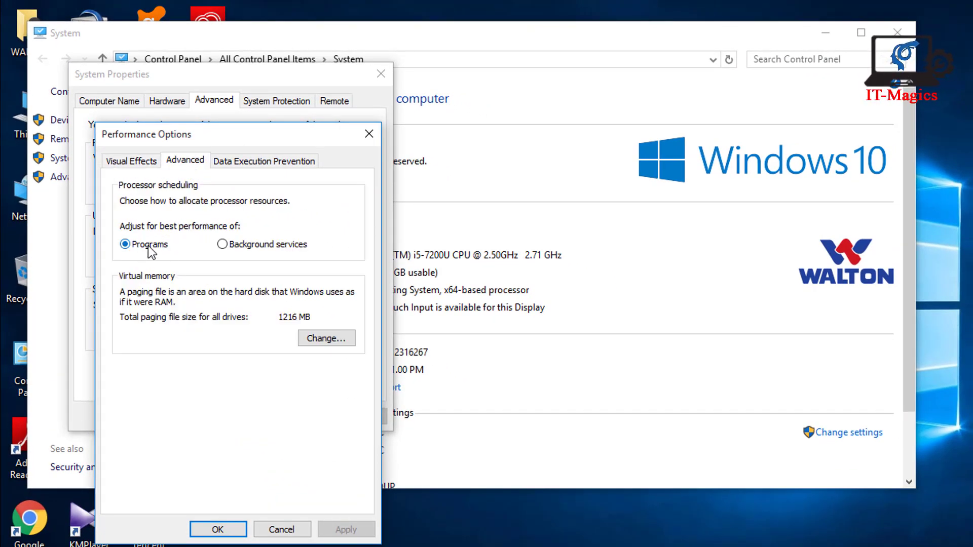
pyautogui.click(327, 339)
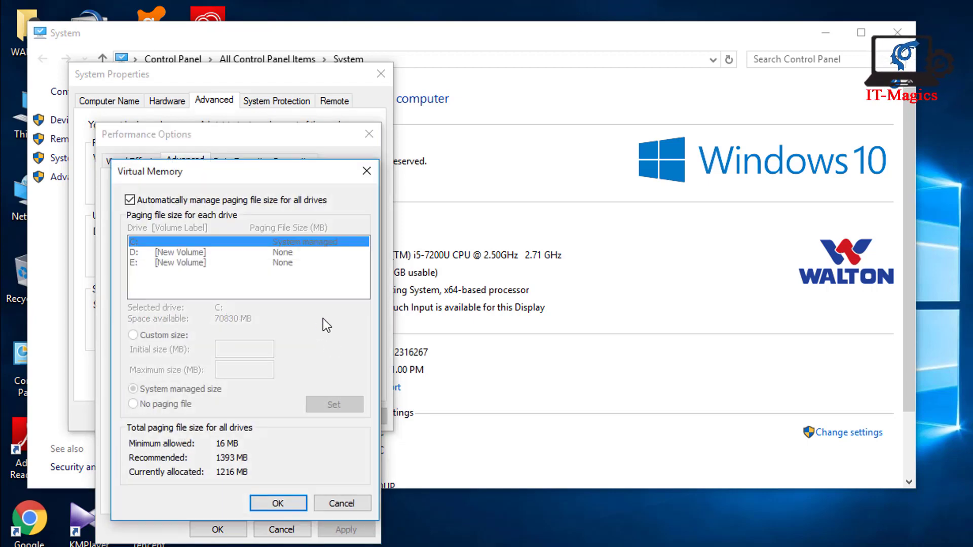
pyautogui.click(129, 200)
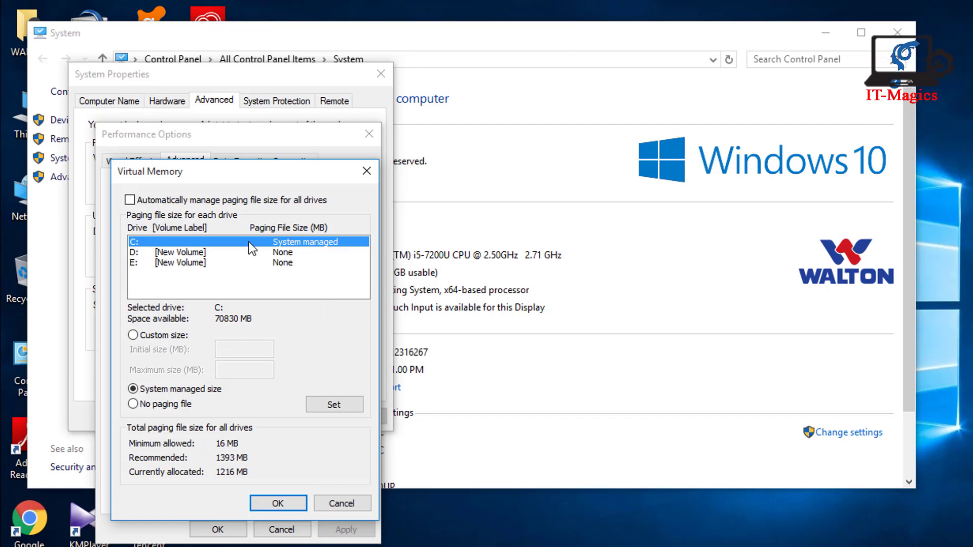
pyautogui.click(141, 335)
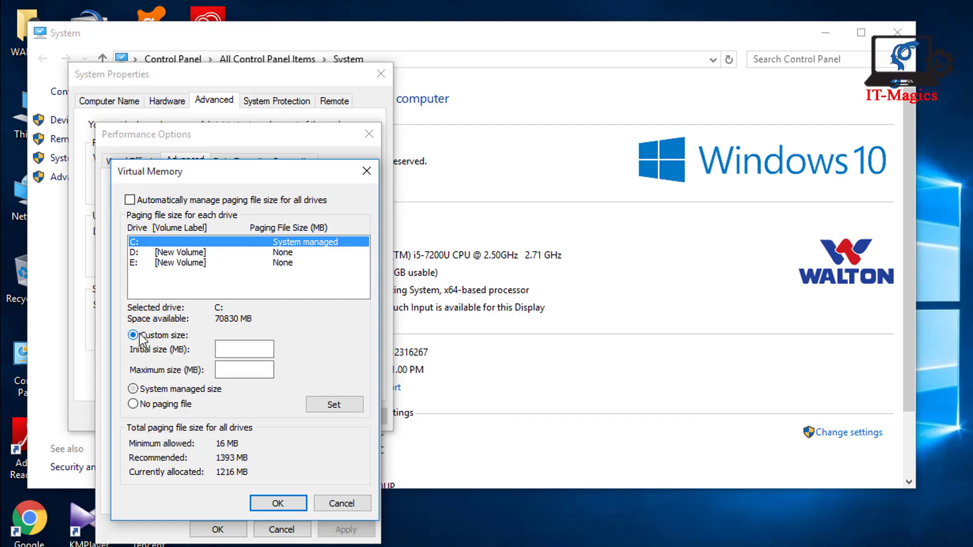
pyautogui.click(252, 348)
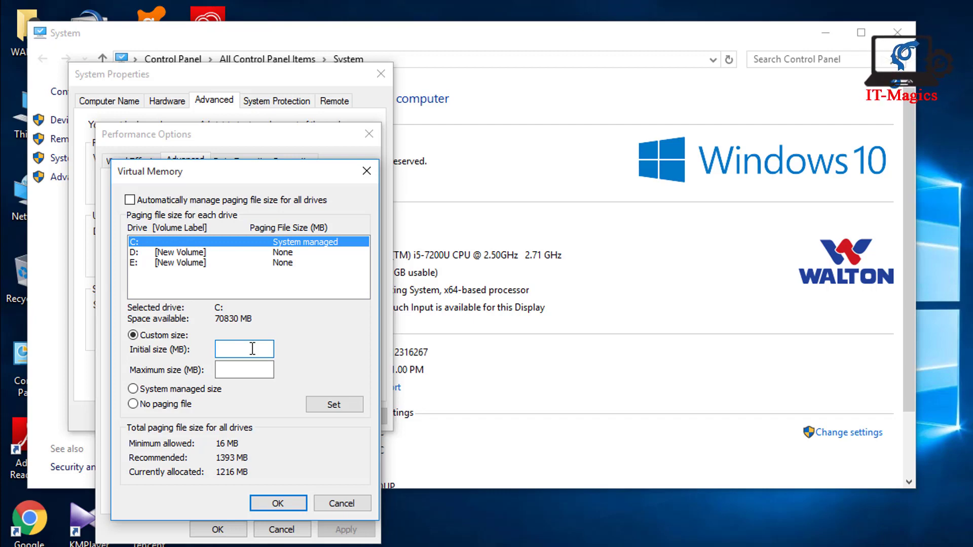
pyautogui.click(226, 349)
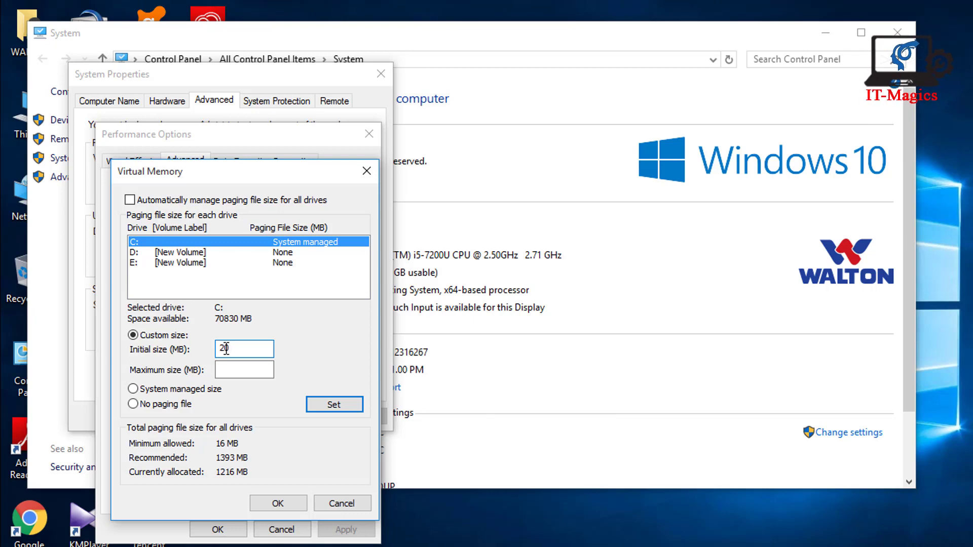
pyautogui.write('2024')
pyautogui.click(235, 369)
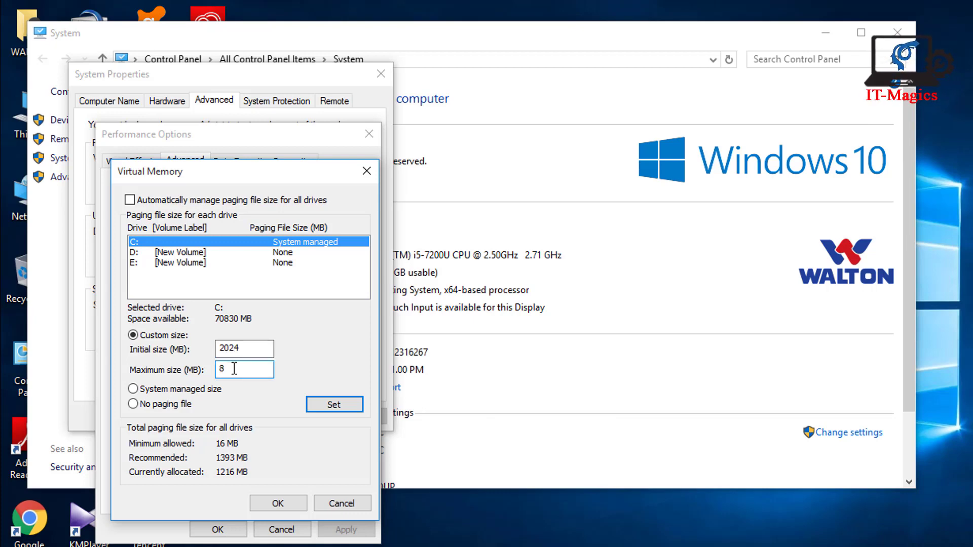
pyautogui.write('8096')
pyautogui.click(340, 406)
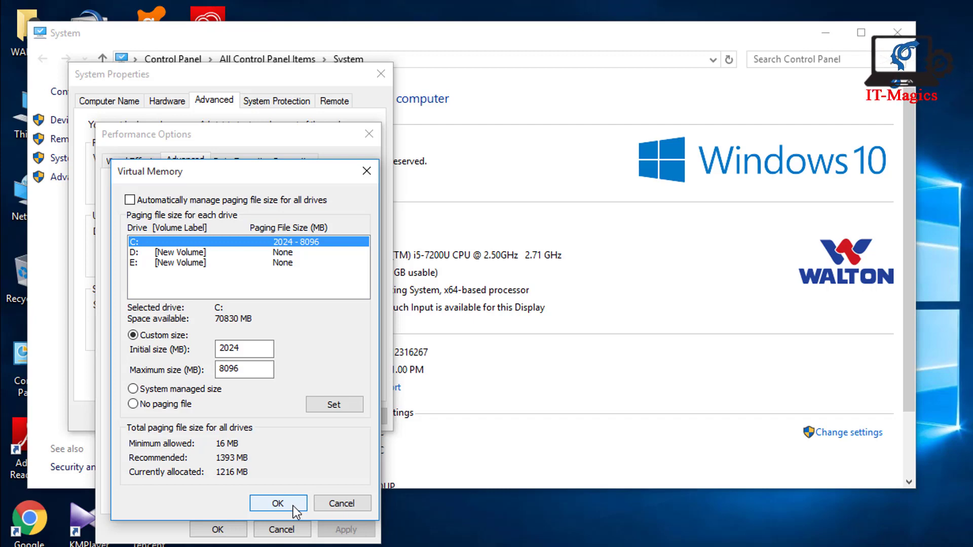
# - Confirm and apply the virtual memory changes, choose Restart Later, and close the System window
pyautogui.click(277, 504)
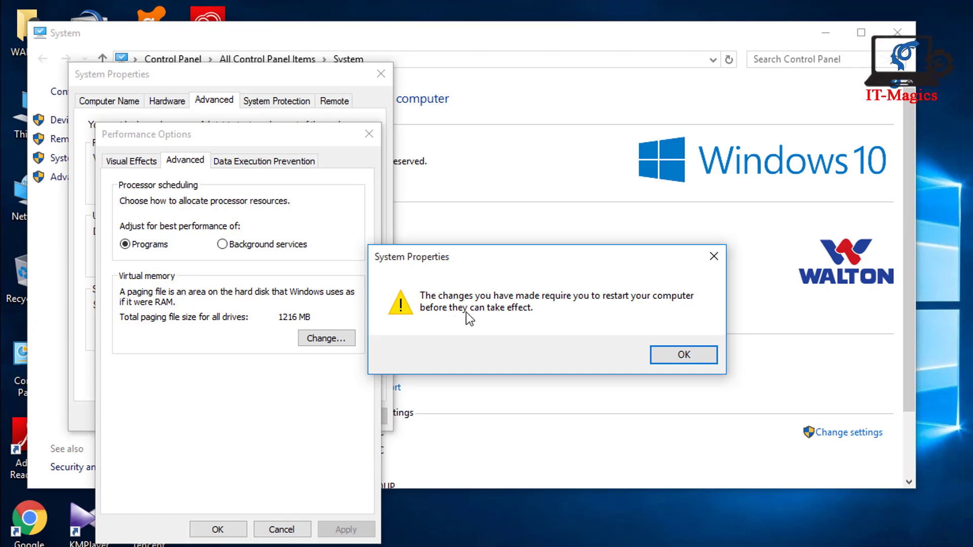
pyautogui.click(686, 358)
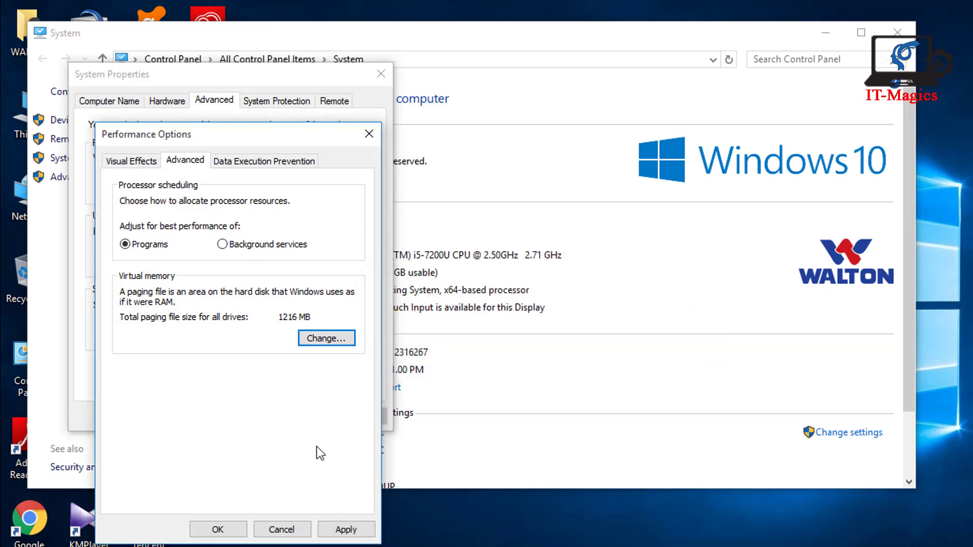
pyautogui.click(352, 530)
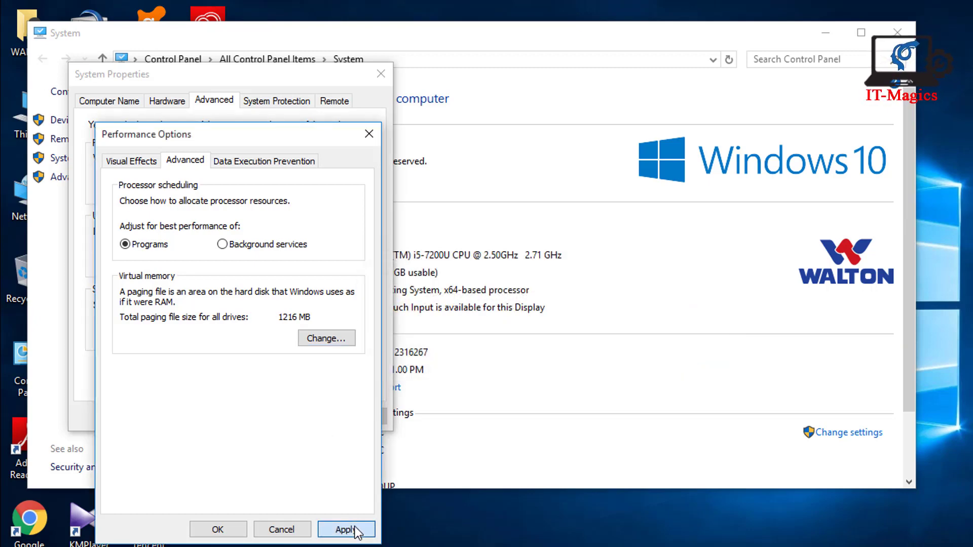
pyautogui.click(218, 529)
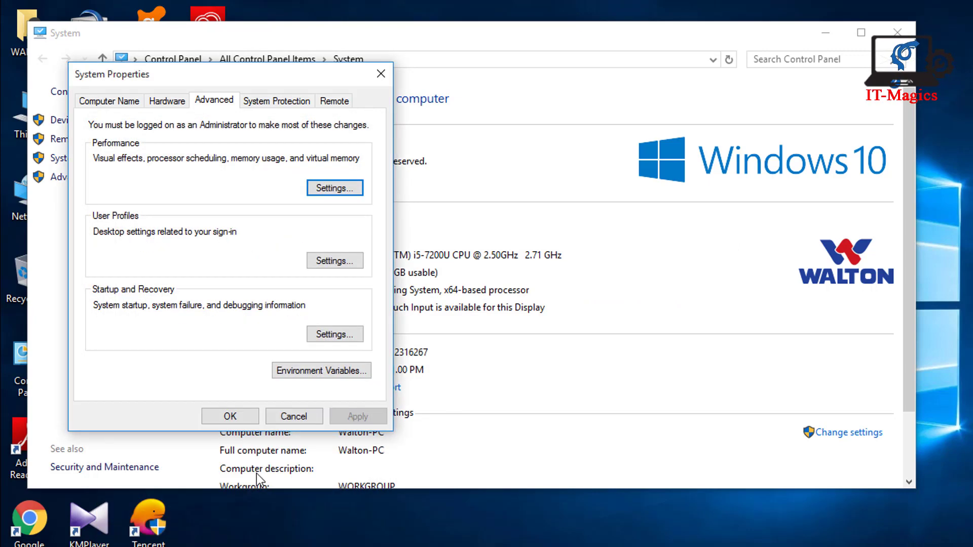
pyautogui.click(245, 417)
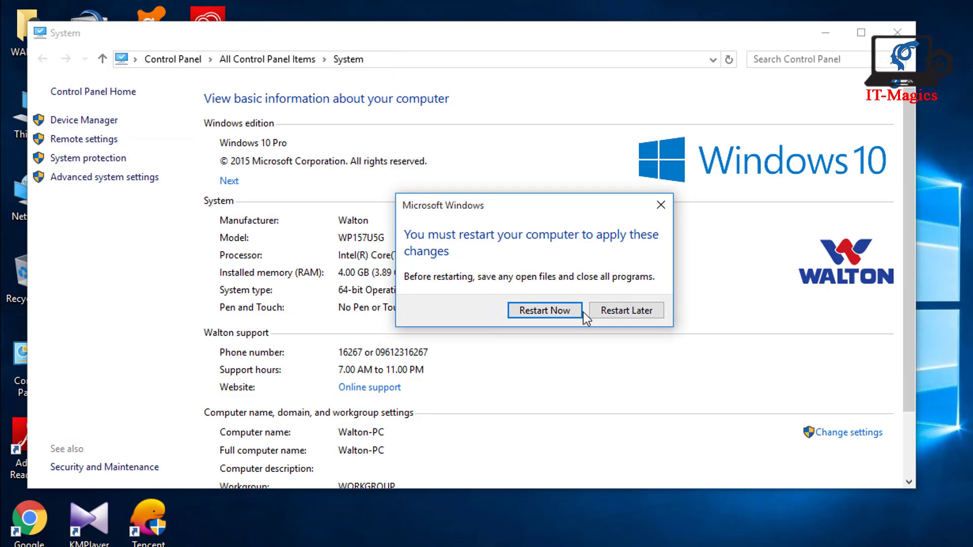
pyautogui.click(635, 315)
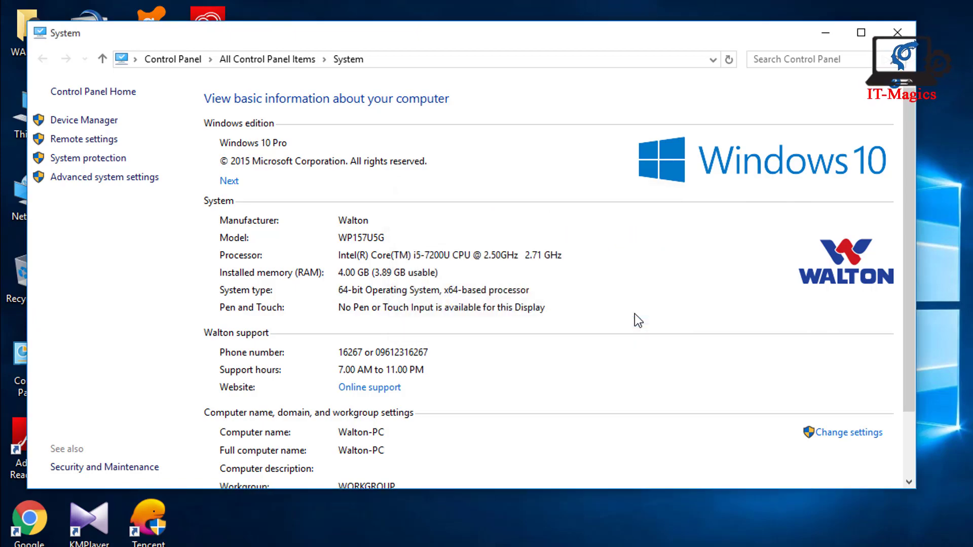
pyautogui.click(907, 34)
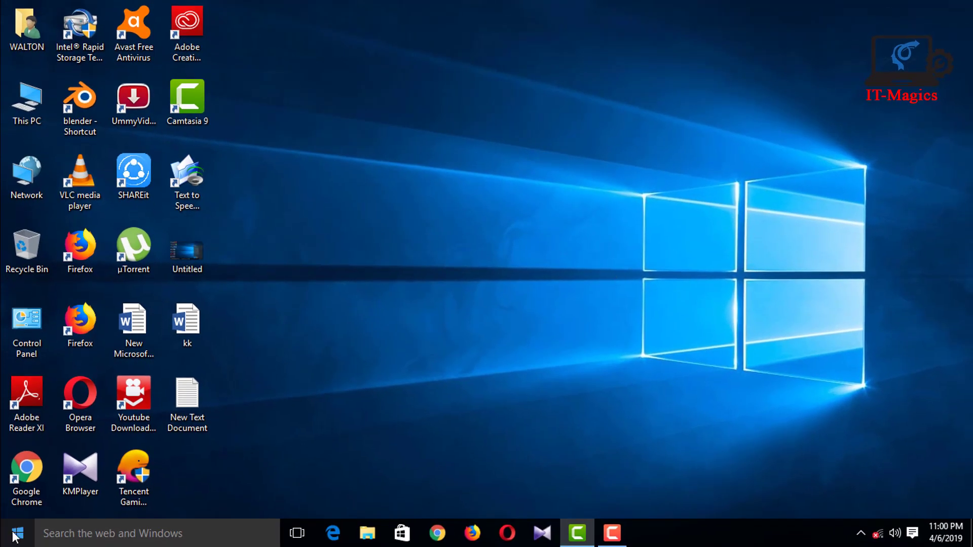
# - Run 'temp' from the Run dialog to open C:\Windows\Temp, granting administrator permission
pyautogui.rightClick(14, 537)
pyautogui.click(52, 483)
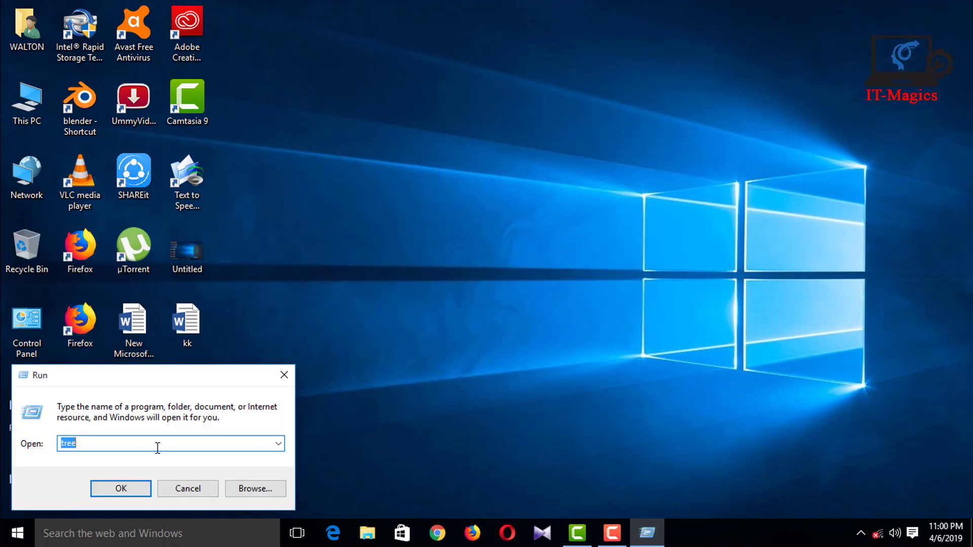
pyautogui.write('t')
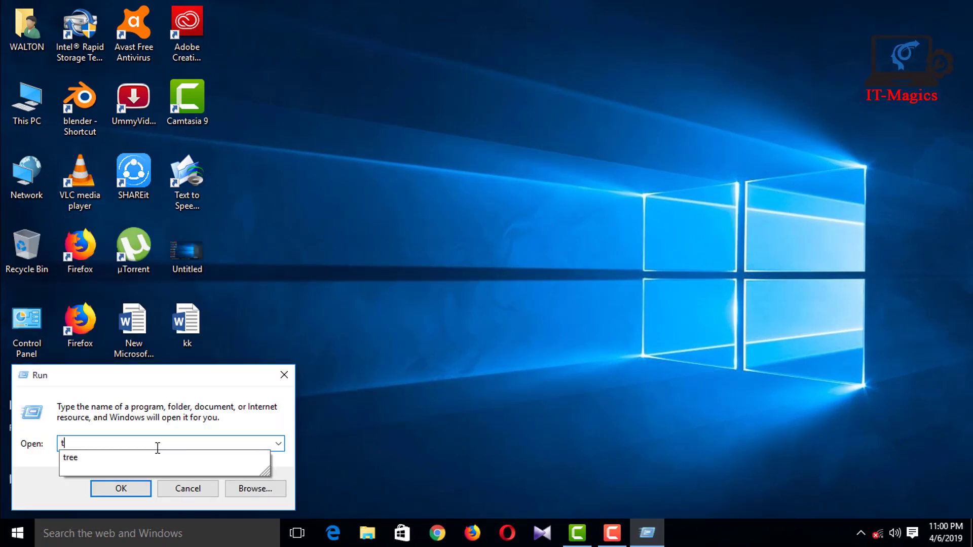
pyautogui.write('emp')
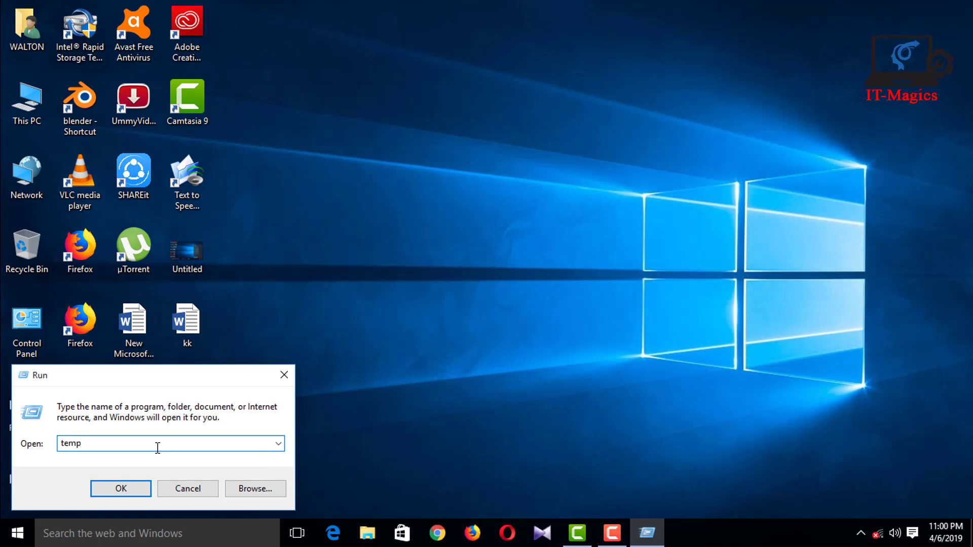
pyautogui.click(105, 490)
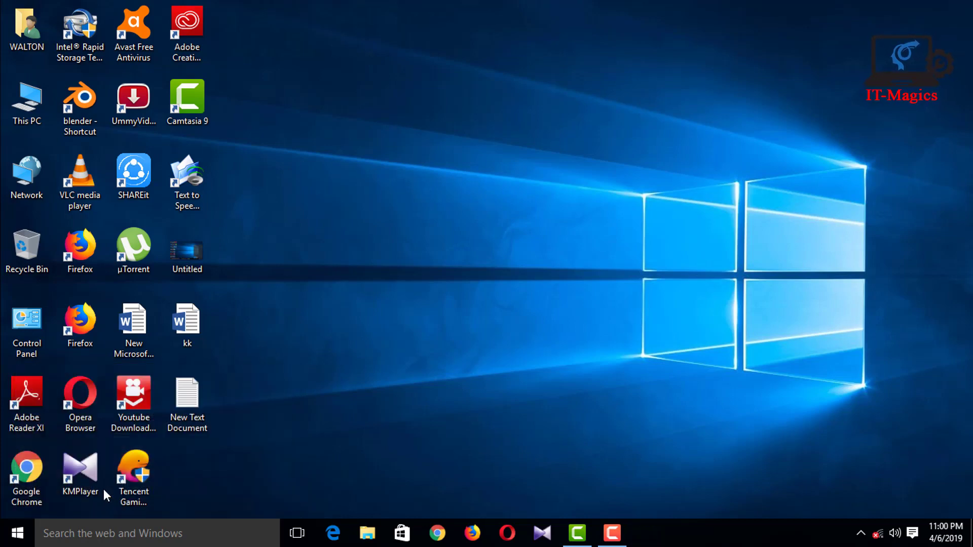
pyautogui.click(510, 290)
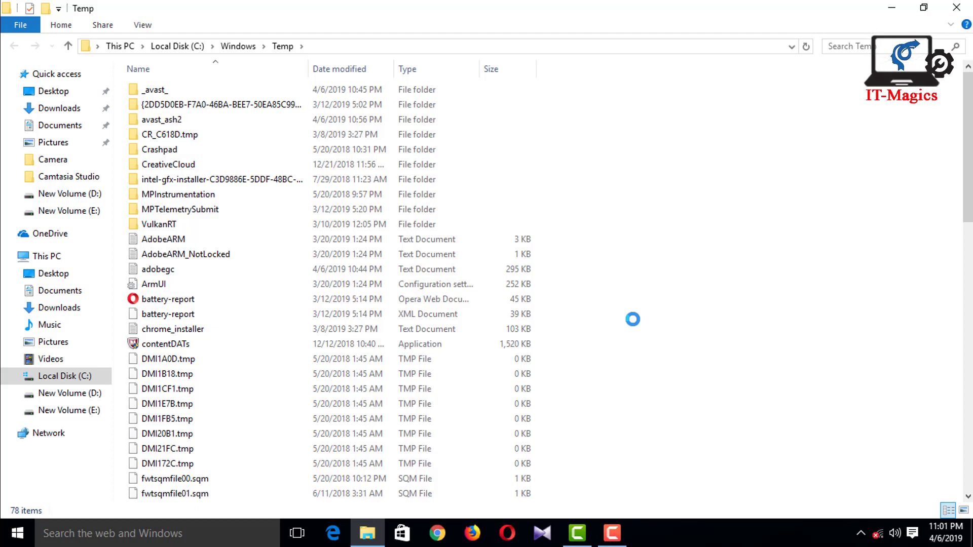
# - Delete all items in C:\Windows\Temp, skipping the three in-use ones, then close Explorer
pyautogui.rightClick(586, 187)
pyautogui.click(615, 117)
pyautogui.moveTo(622, 94); pyautogui.dragTo(124, 507)
pyautogui.rightClick(376, 209)
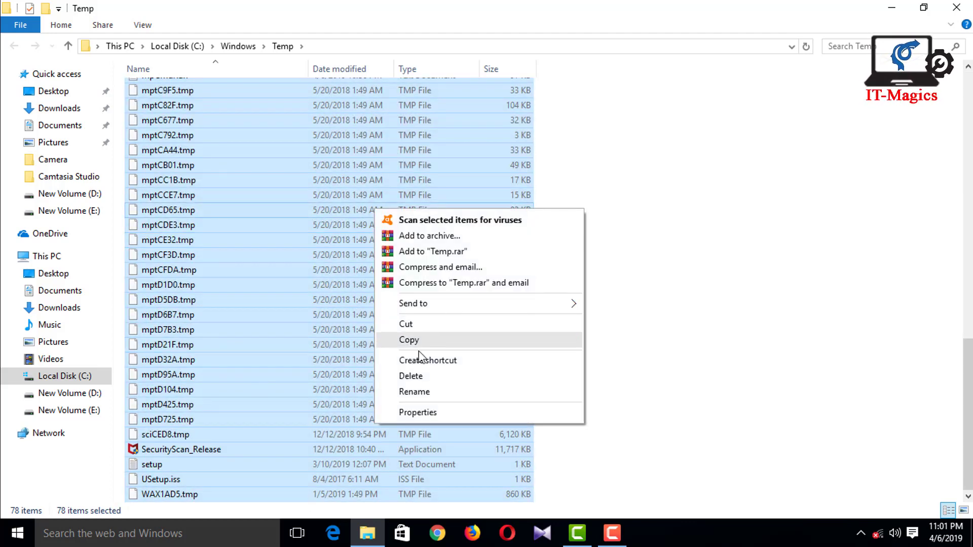
pyautogui.click(415, 376)
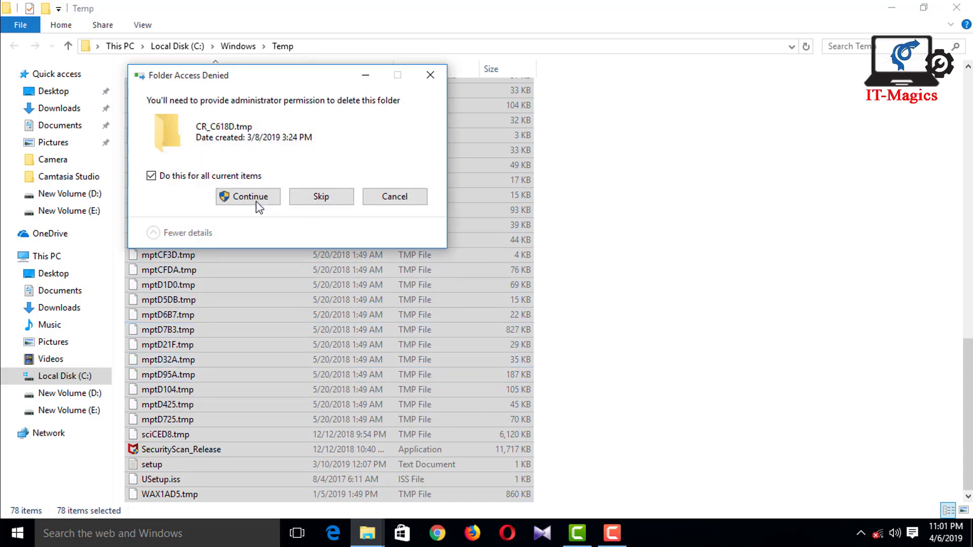
pyautogui.click(253, 199)
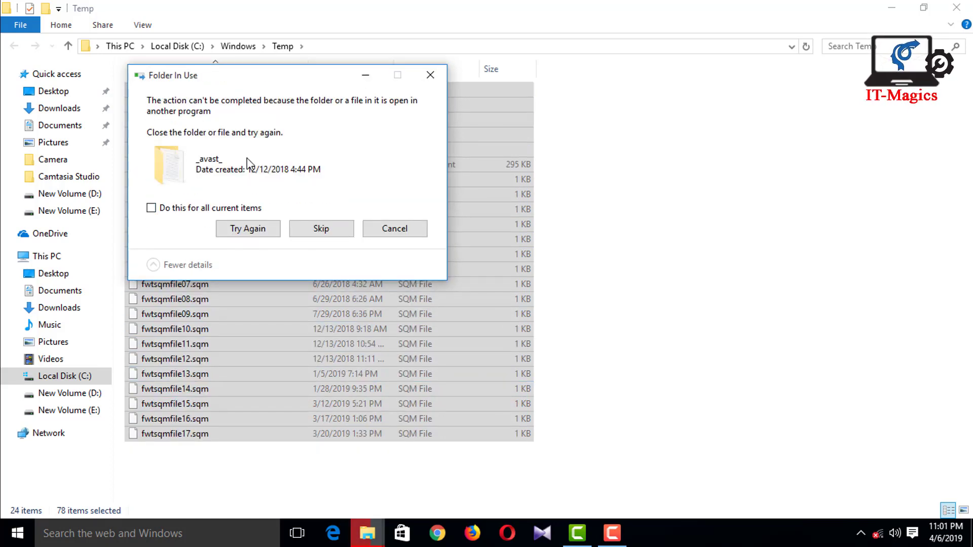
pyautogui.click(205, 209)
pyautogui.click(306, 228)
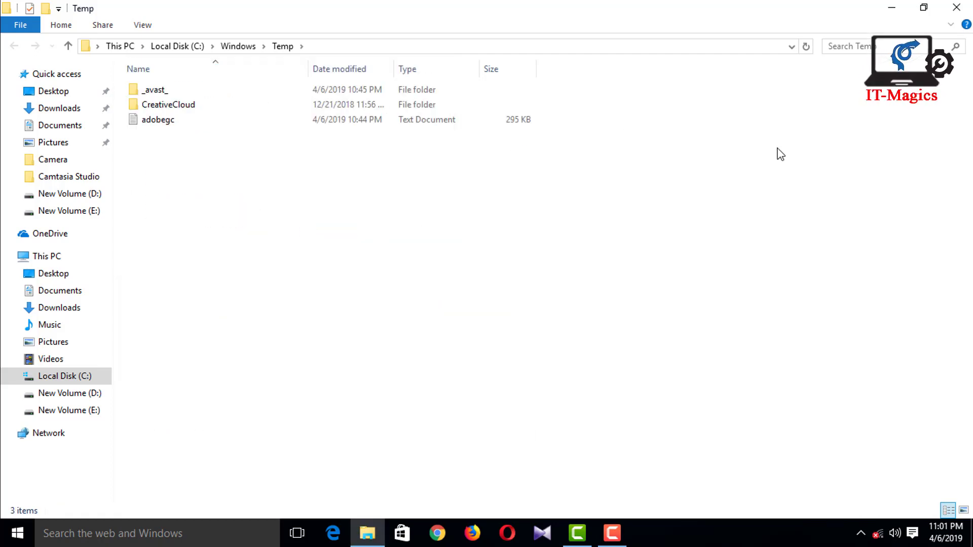
pyautogui.click(957, 7)
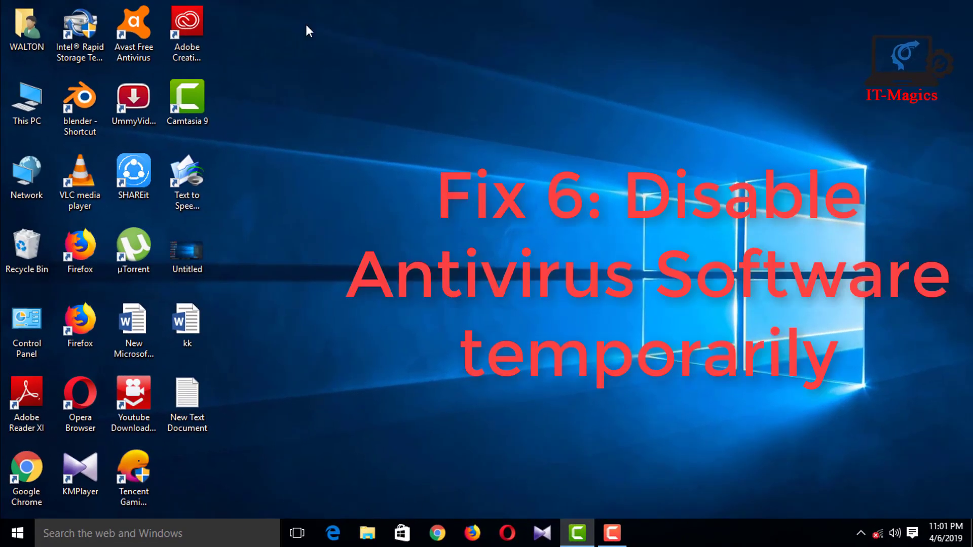
# - Disable Avast shields for 1 hour from its hidden notification-area icon
pyautogui.click(861, 533)
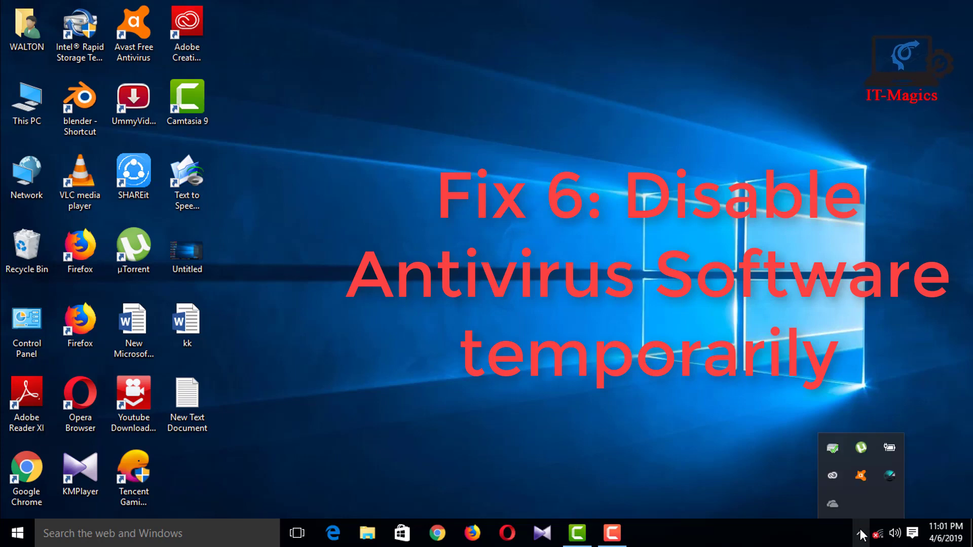
pyautogui.rightClick(861, 477)
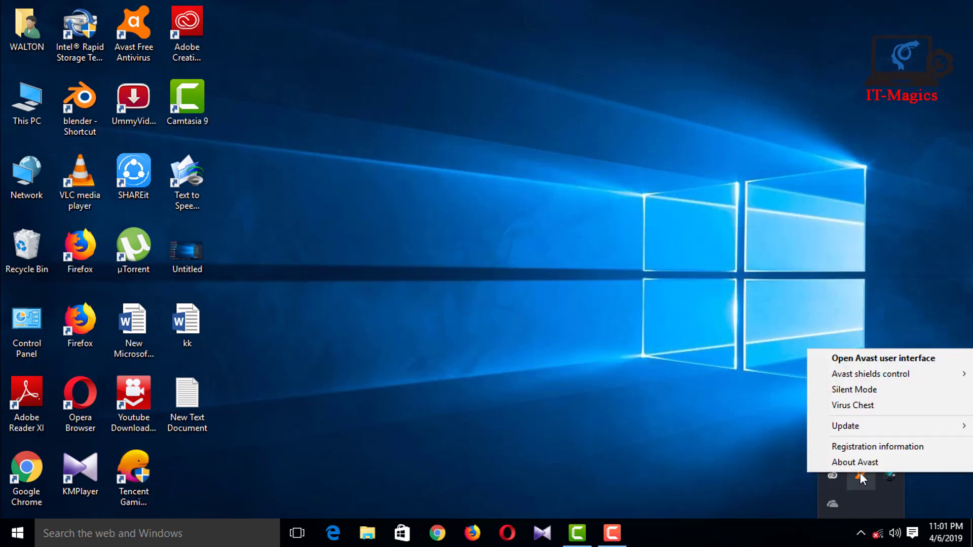
pyautogui.moveTo(861, 375)
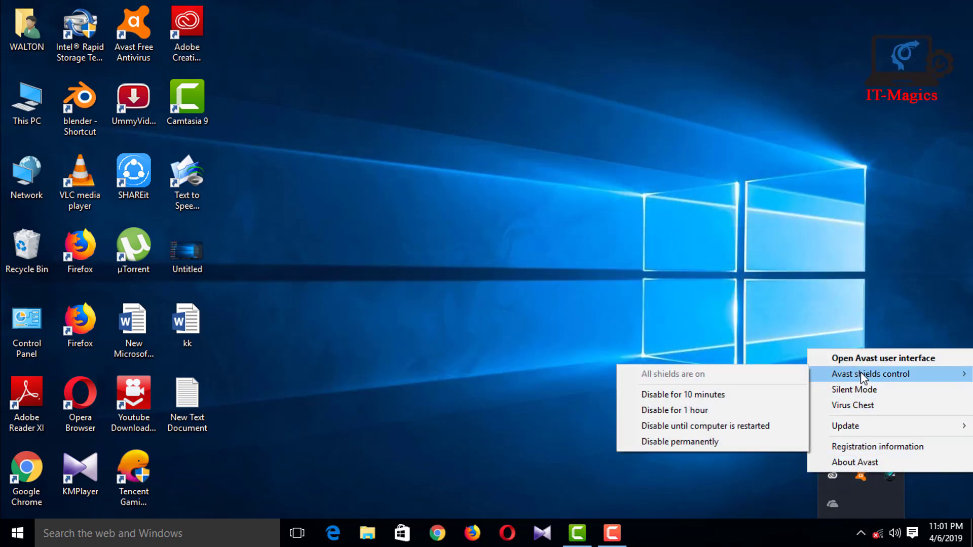
pyautogui.click(717, 410)
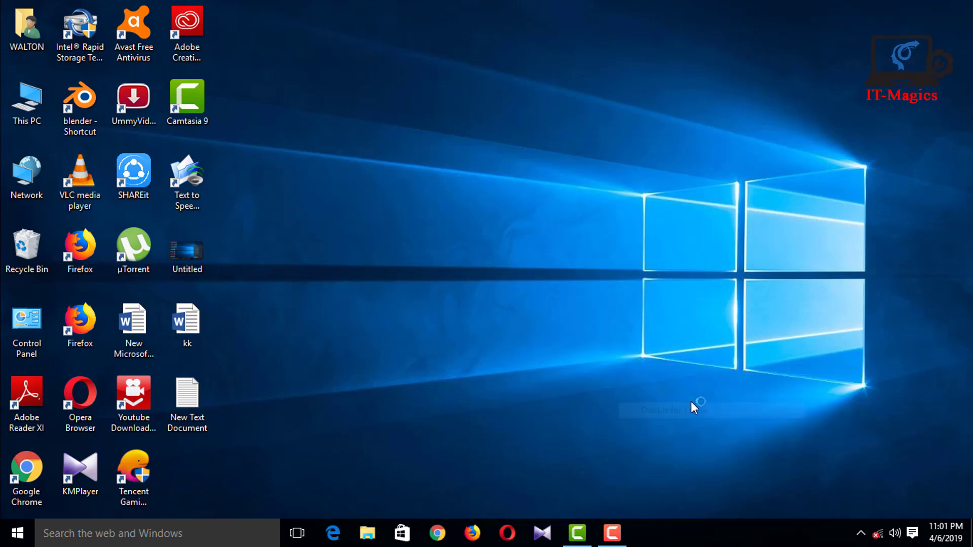
# - Launch Google Chrome maximized and open its Settings page from the three-dot menu
pyautogui.rightClick(31, 469)
pyautogui.click(157, 135)
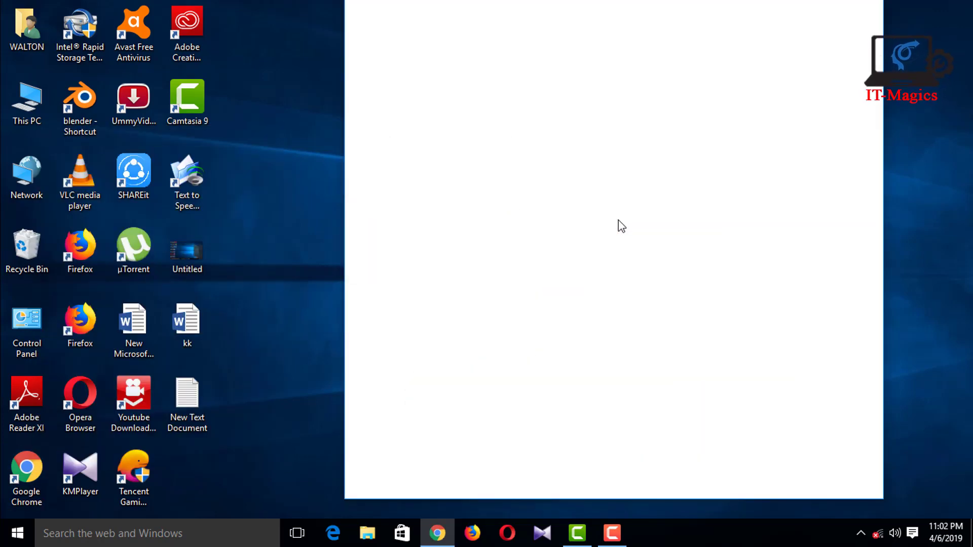
pyautogui.click(836, 14)
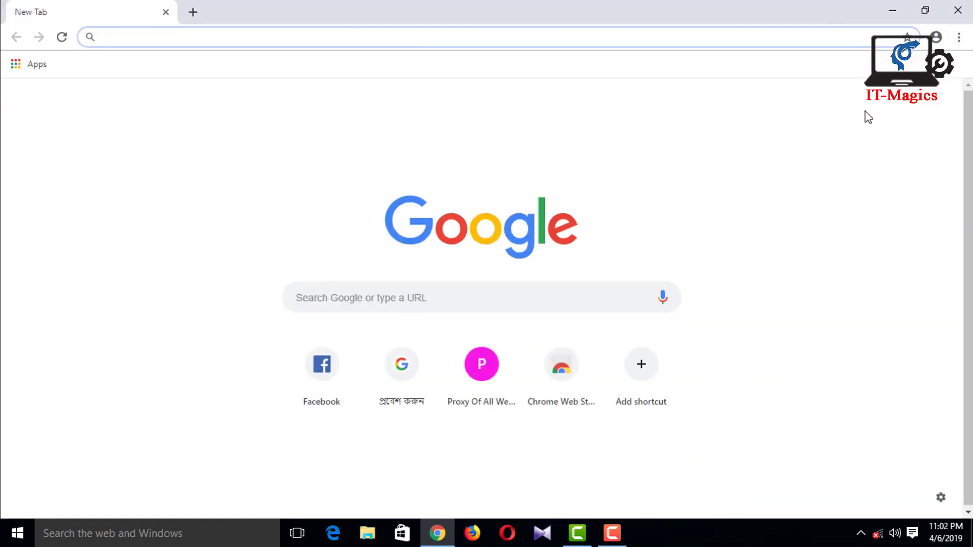
pyautogui.click(958, 42)
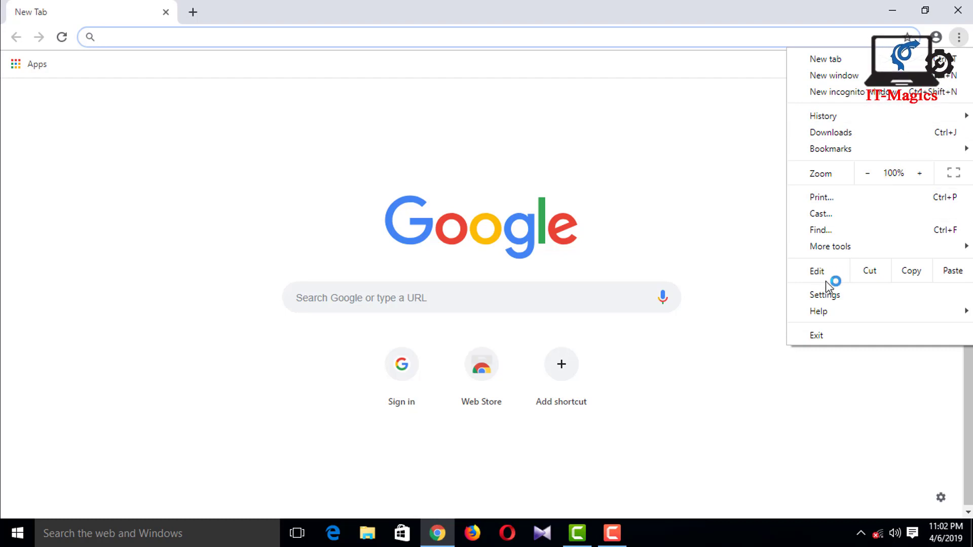
pyautogui.click(849, 299)
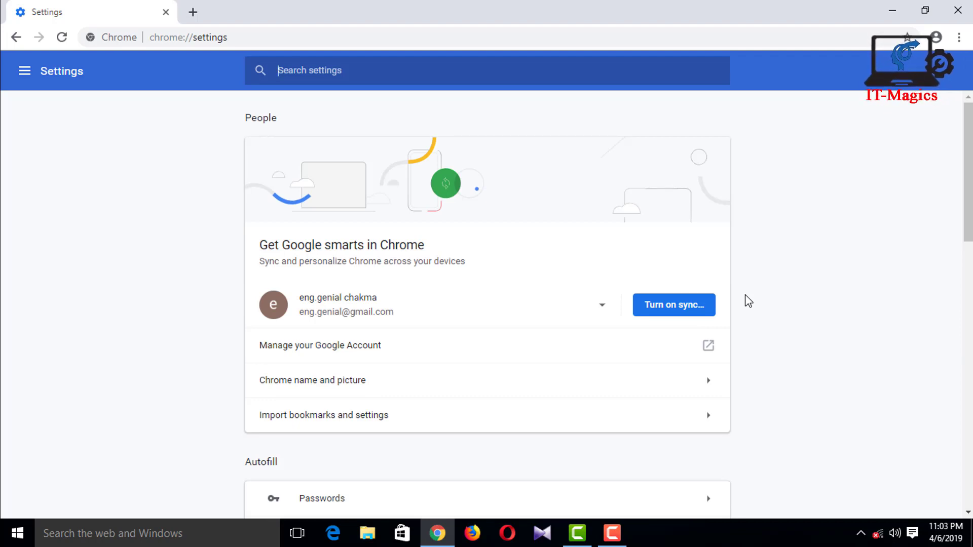
# - Expand Advanced settings and turn off 'Use a prediction service to load pages more quickly'
pyautogui.scroll(-7, 537, 408)
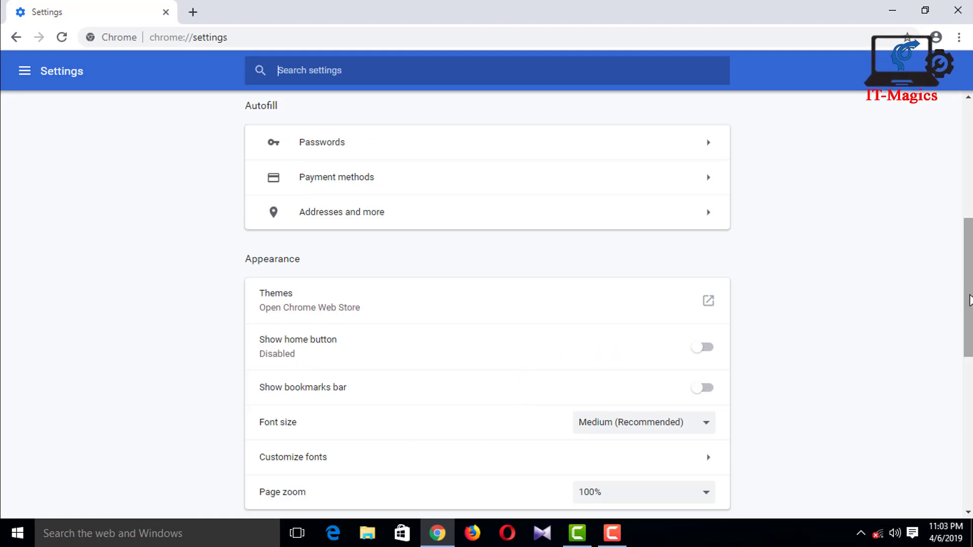
pyautogui.moveTo(970, 294); pyautogui.dragTo(946, 335)
pyautogui.scroll(-5, 942, 328)
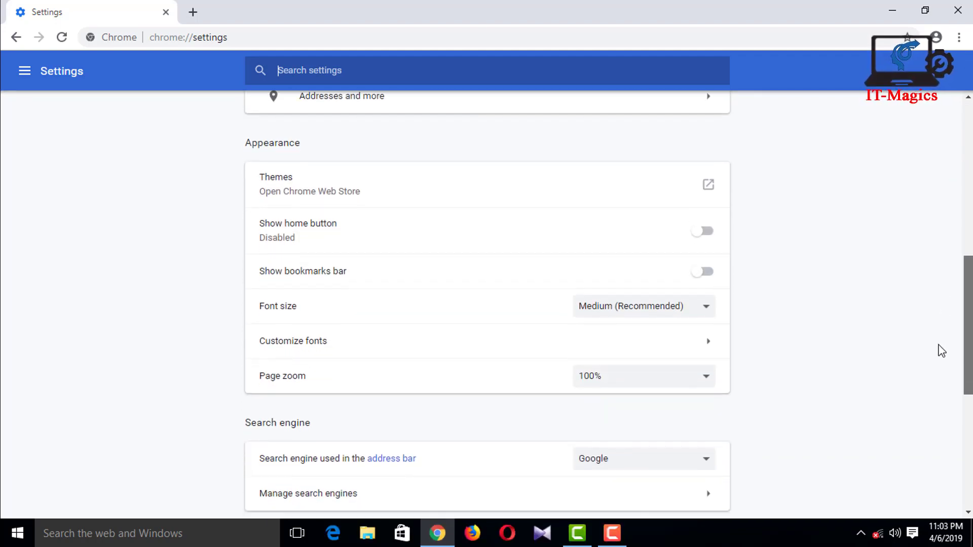
pyautogui.scroll(-3, 923, 446)
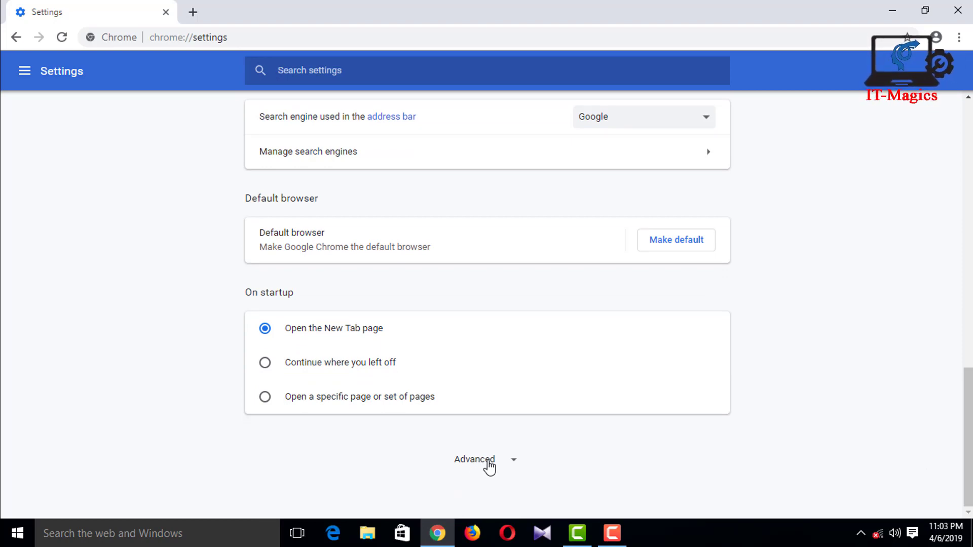
pyautogui.click(488, 460)
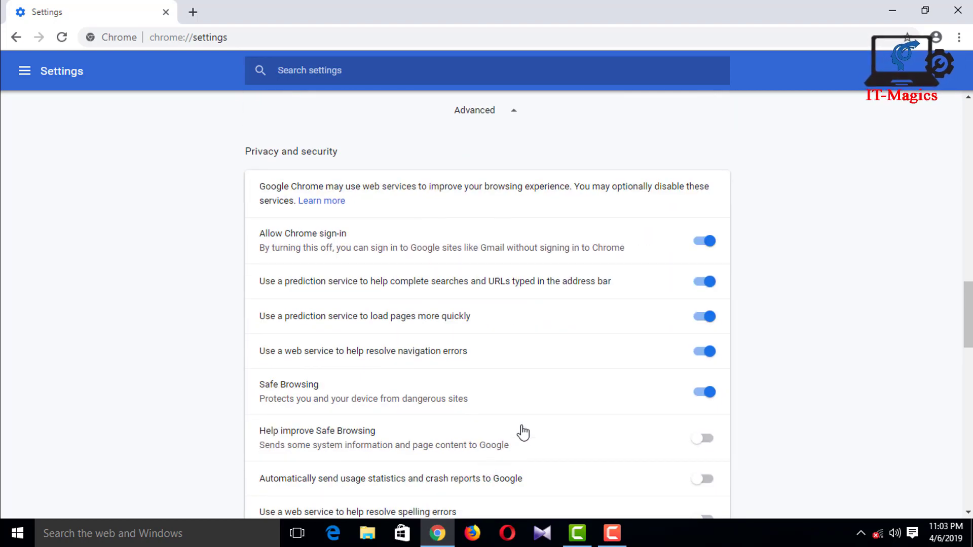
pyautogui.scroll(-1, 523, 402)
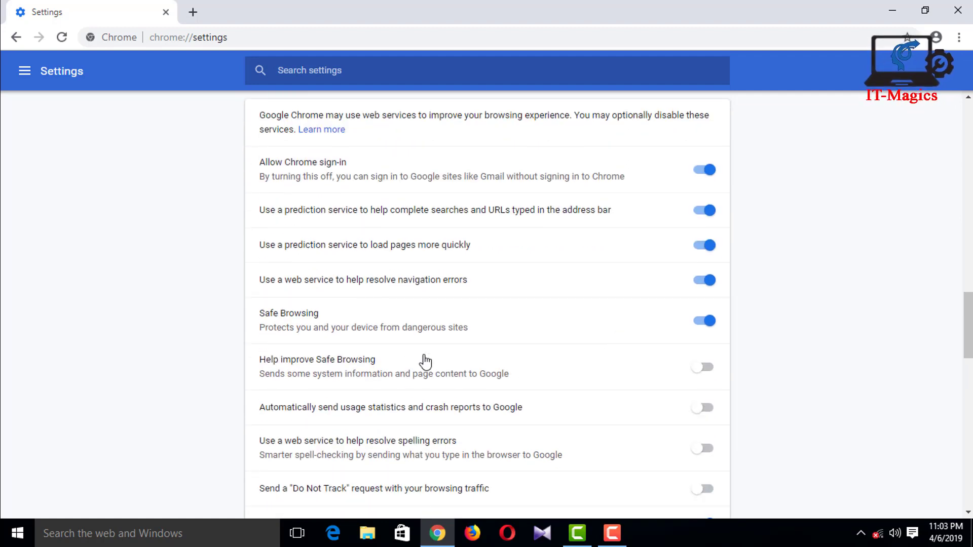
pyautogui.click(704, 250)
pyautogui.scroll(-6, 745, 326)
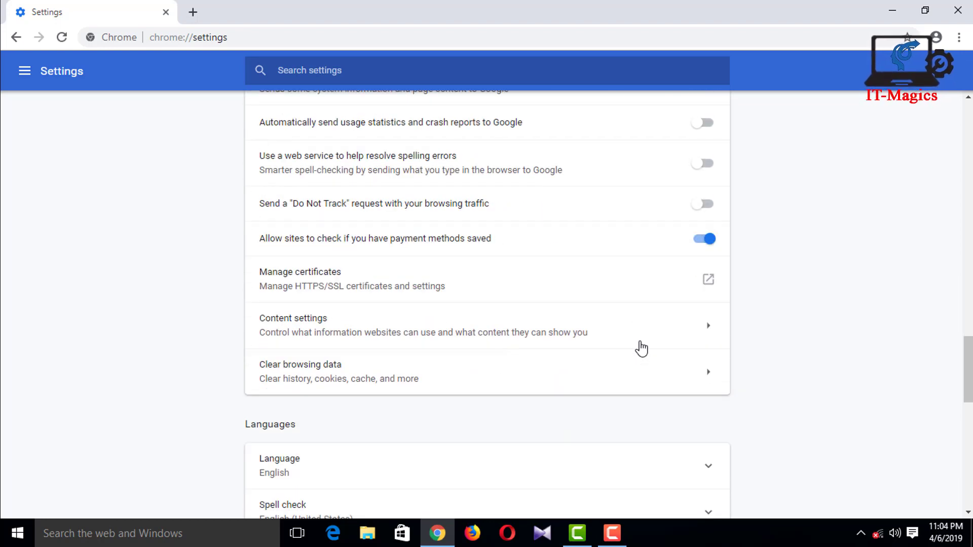
pyautogui.scroll(-2, 672, 315)
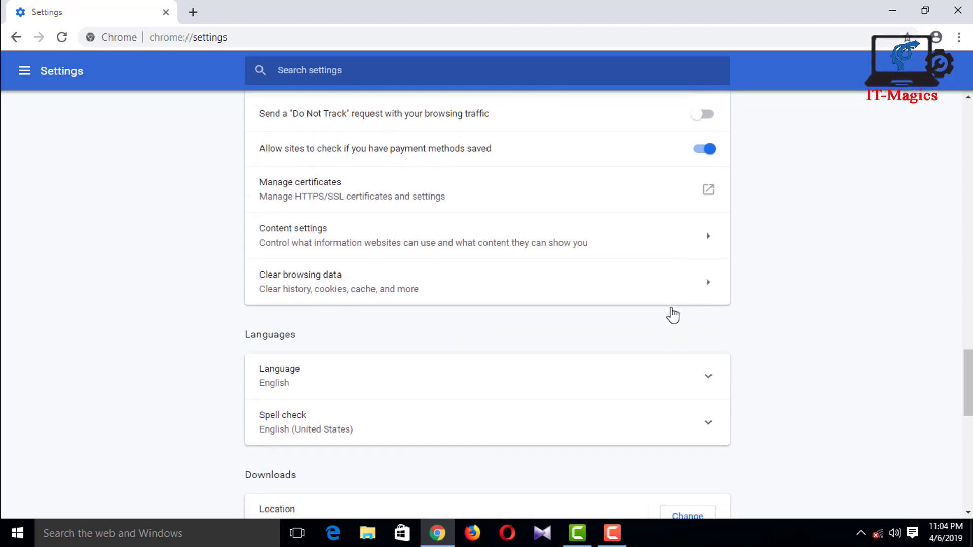
pyautogui.scroll(-3, 672, 315)
pyautogui.scroll(-2, 672, 314)
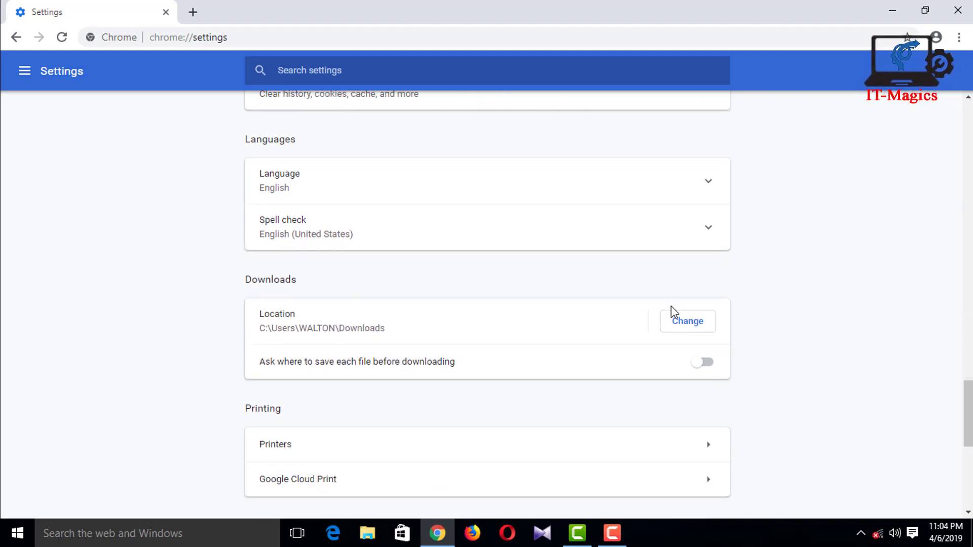
pyautogui.scroll(-8, 671, 306)
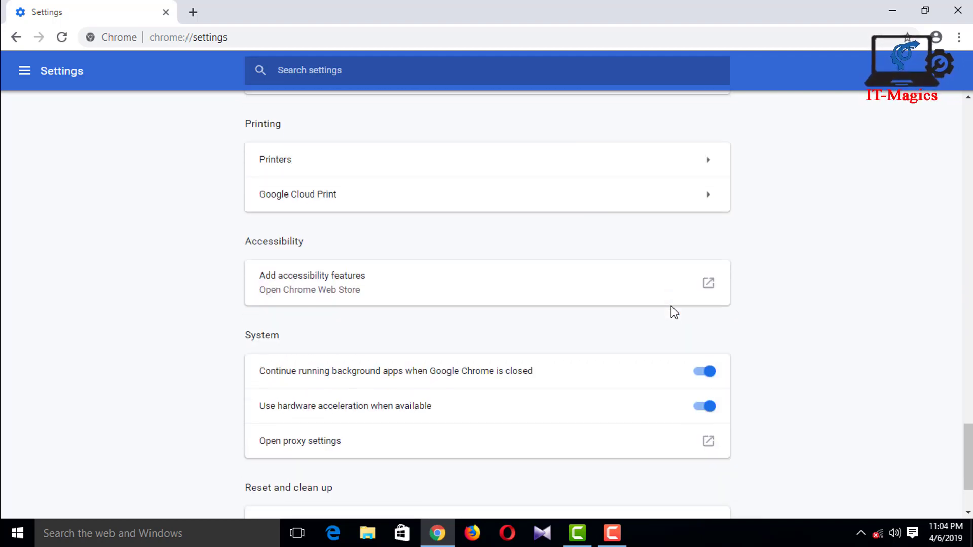